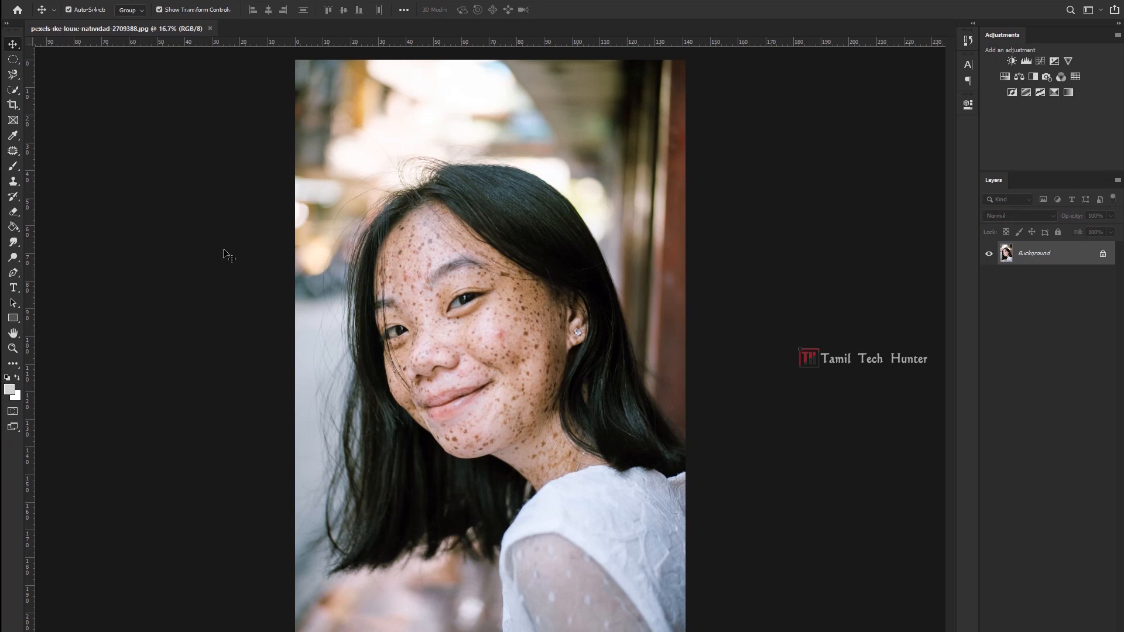
Examine the freckles on the forehead, cheeks and around the eyes of the portrait up close
scroll(433, 277, "up", 4)
scroll(444, 280, "down", 2)
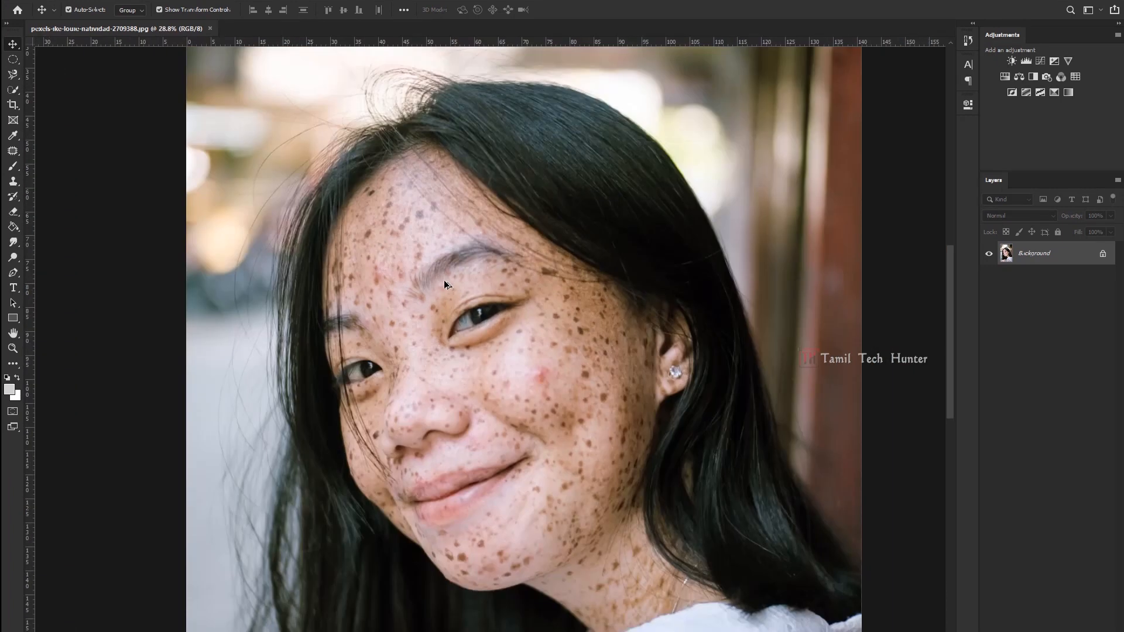
scroll(432, 349, "up", 3)
scroll(420, 344, "down", 2)
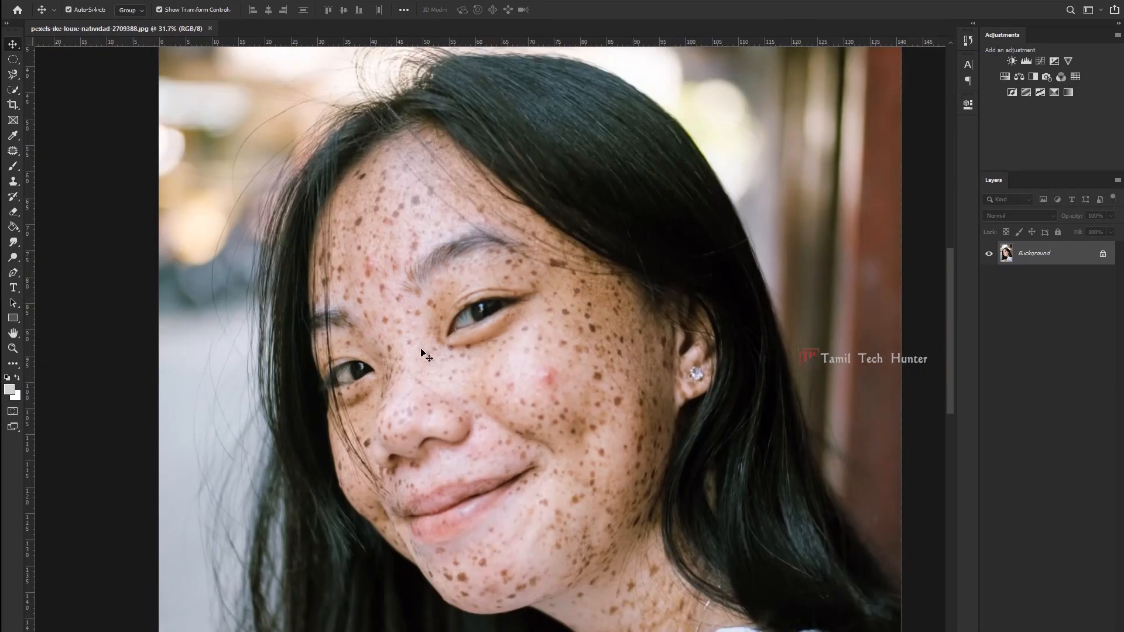
left_click_drag(605, 338, 477, 322)
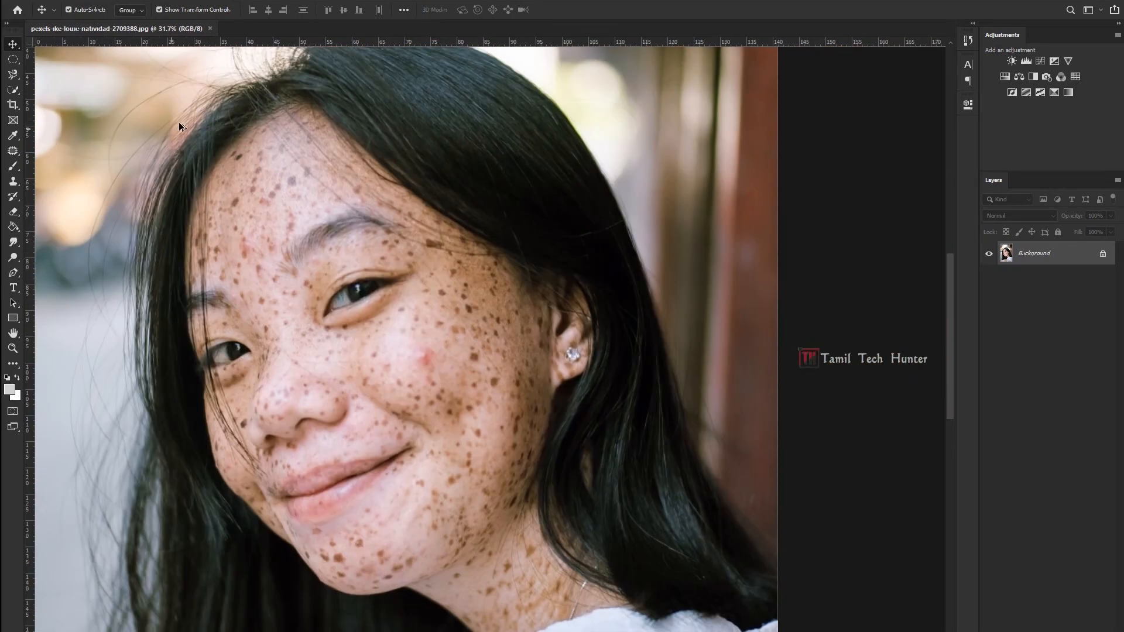
scroll(197, 145, "up", 2)
scroll(352, 221, "down", 3)
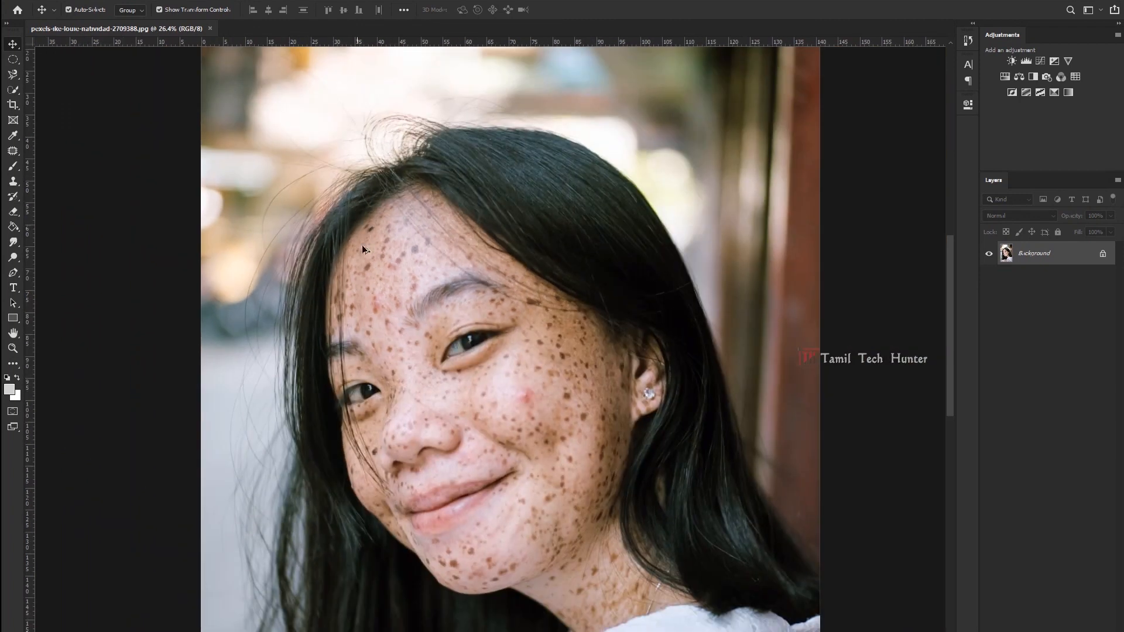
scroll(384, 228, "up", 3)
scroll(385, 230, "up", 2)
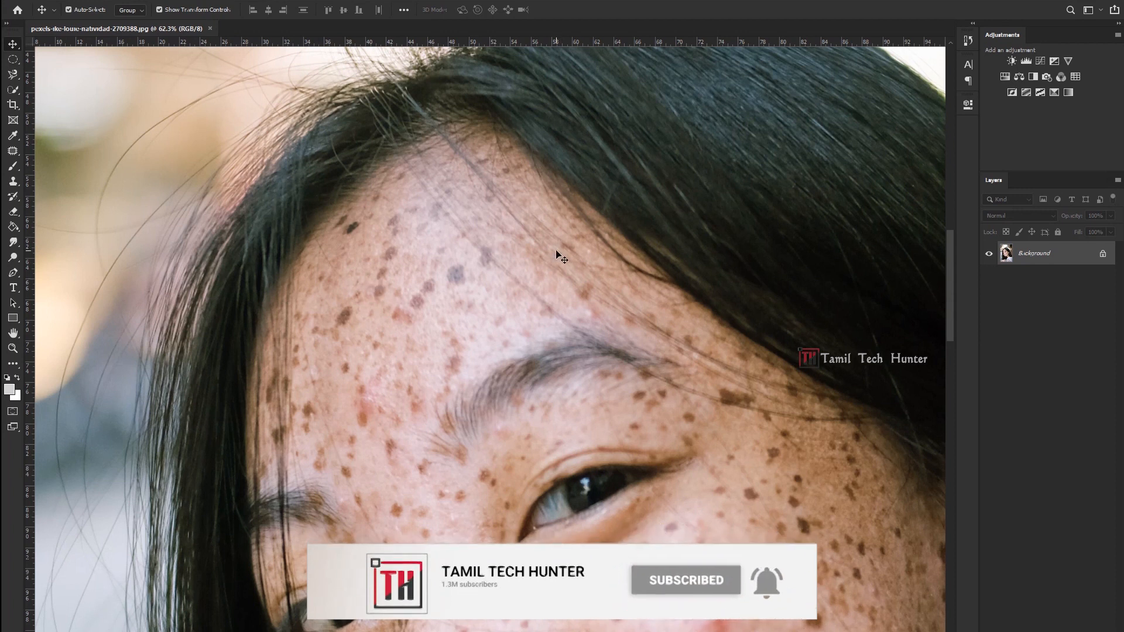
scroll(433, 283, "up", 3)
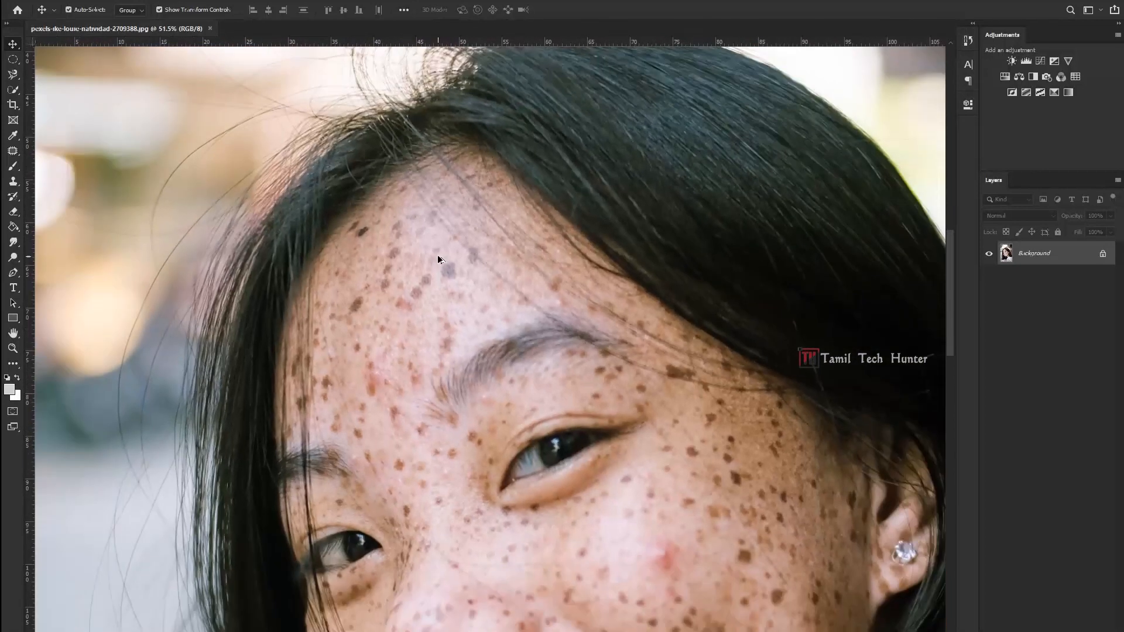
scroll(459, 282, "down", 3)
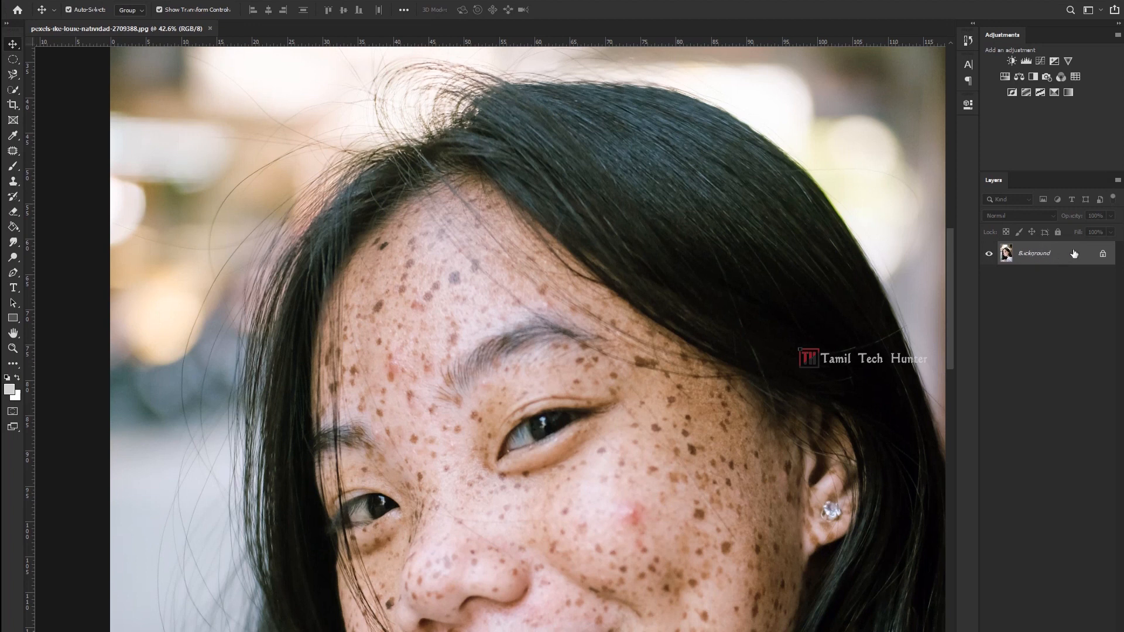
right_click(1063, 252)
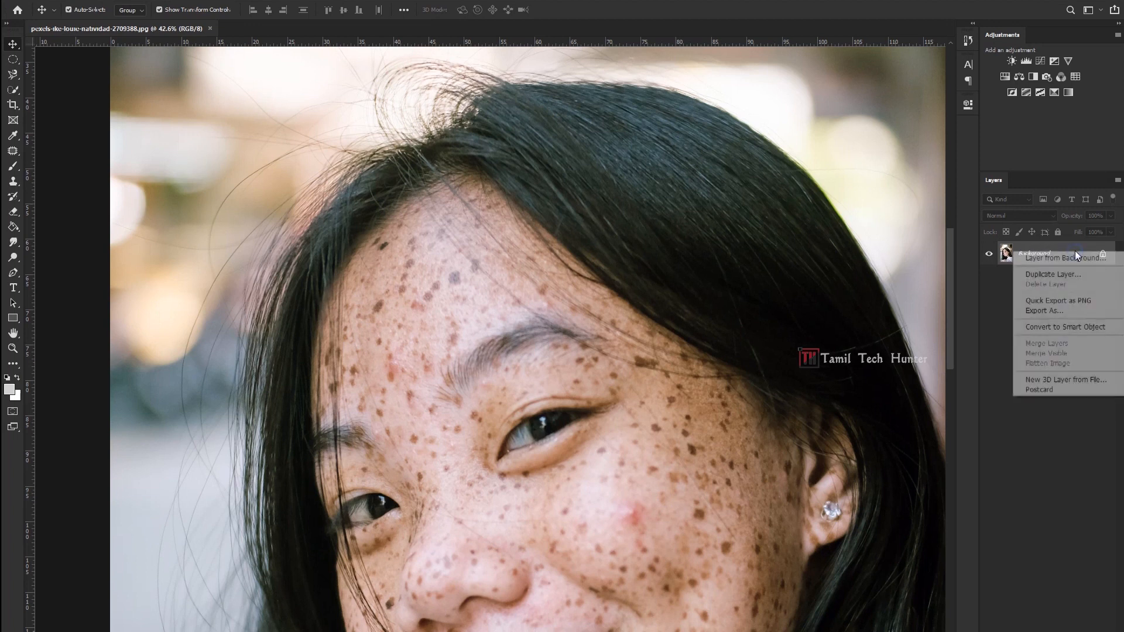
left_click(1041, 275)
left_click(661, 201)
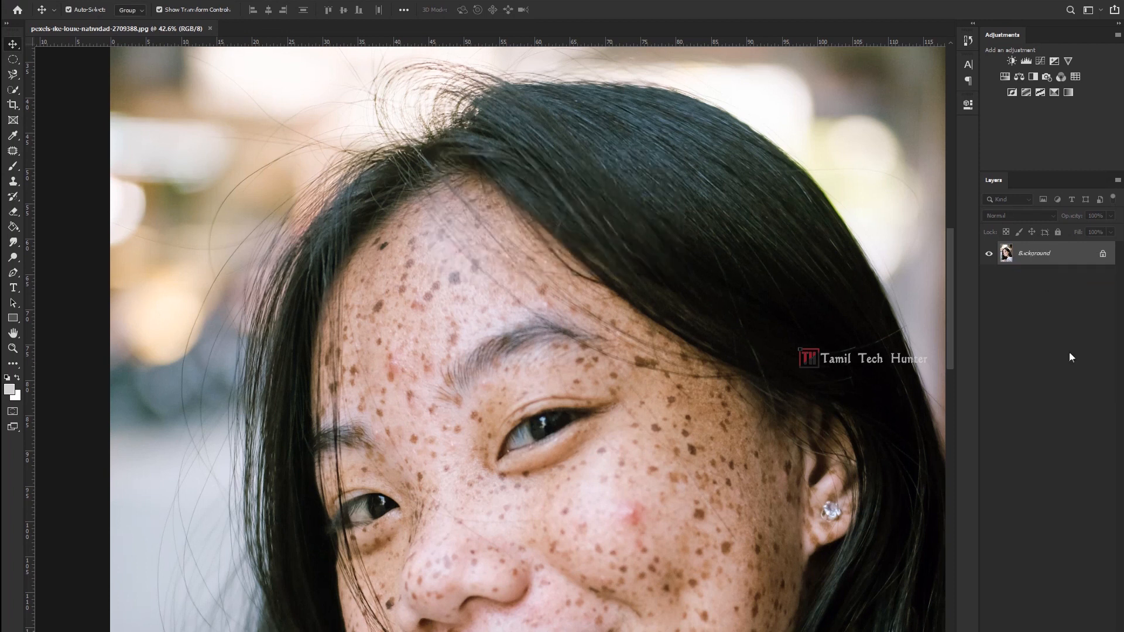
Duplicate the Background layer and hide the original
key("ctrl+j")
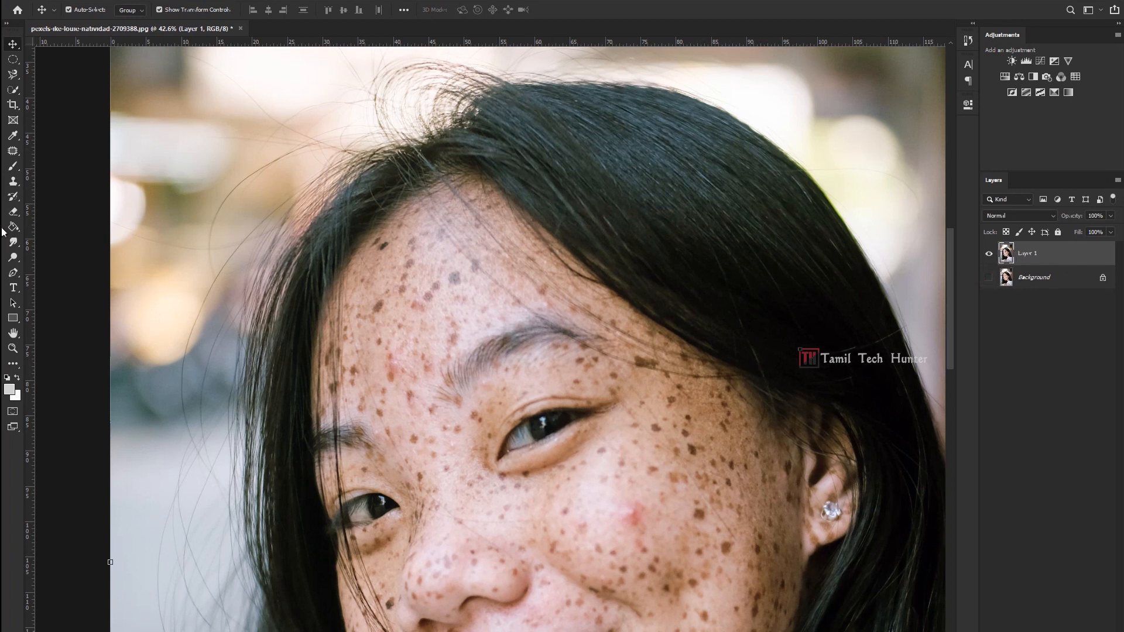
Remove the freckles on the forehead using the Spot Healing Brush in Content-Aware mode with a reduced brush size
right_click(13, 153)
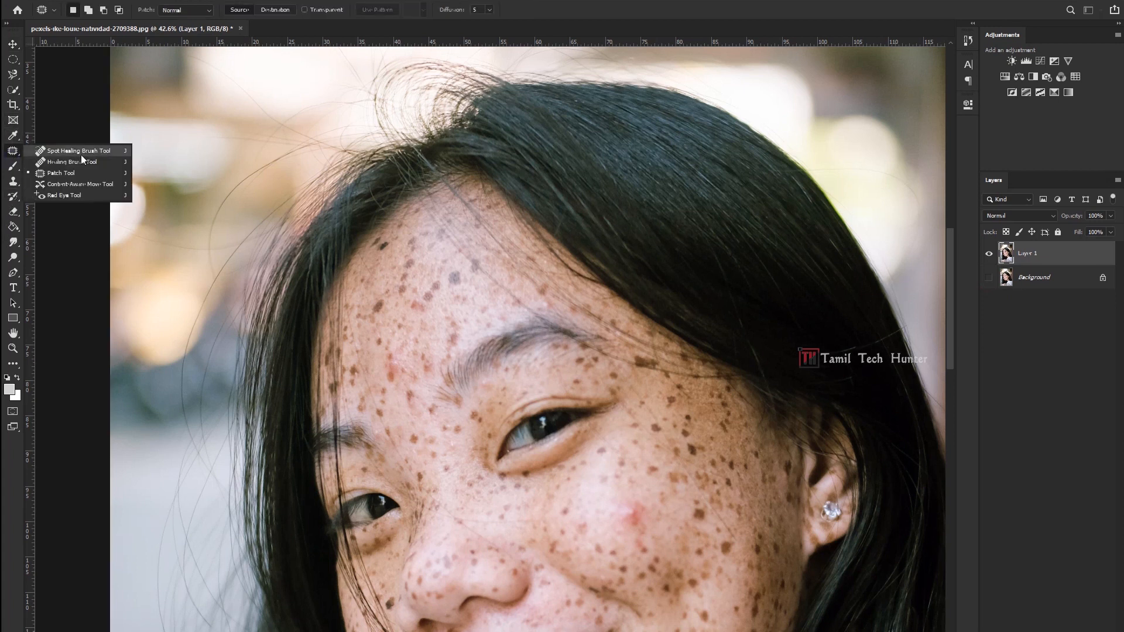
left_click(59, 154)
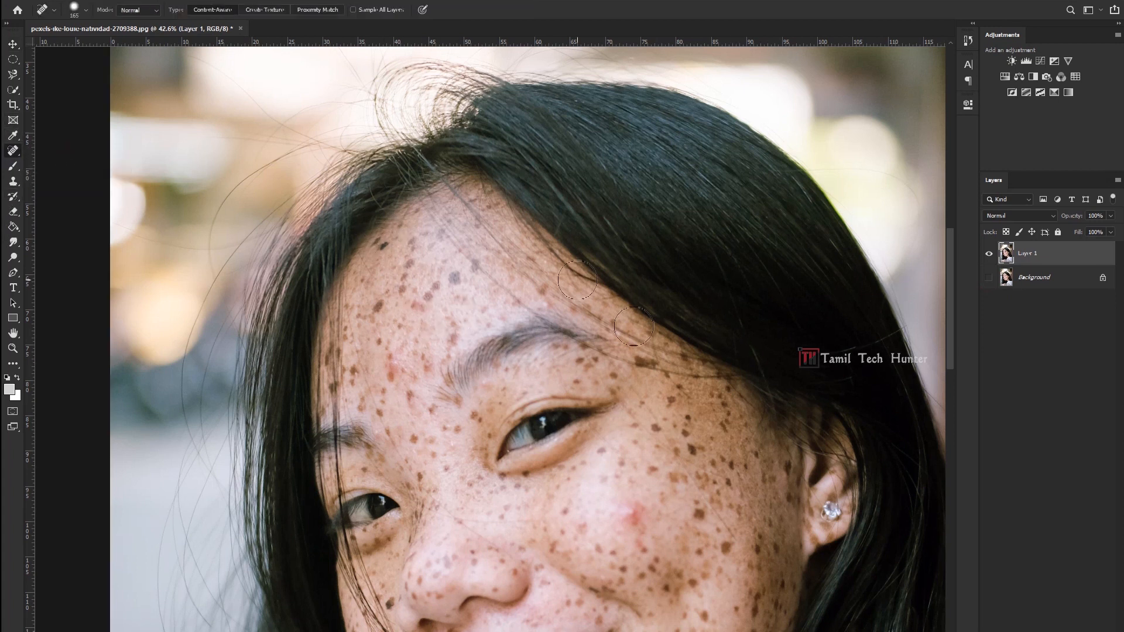
scroll(430, 293, "up", 3)
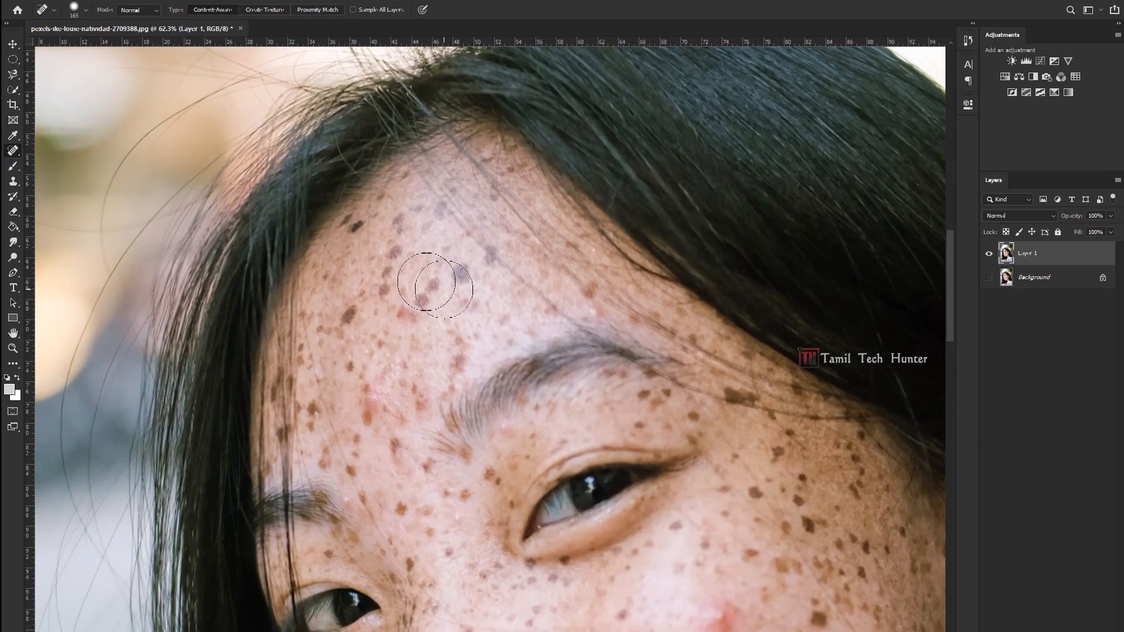
key("bracketleft")
key("bracketleft")
key("bracketleft")
key("bracketleft")
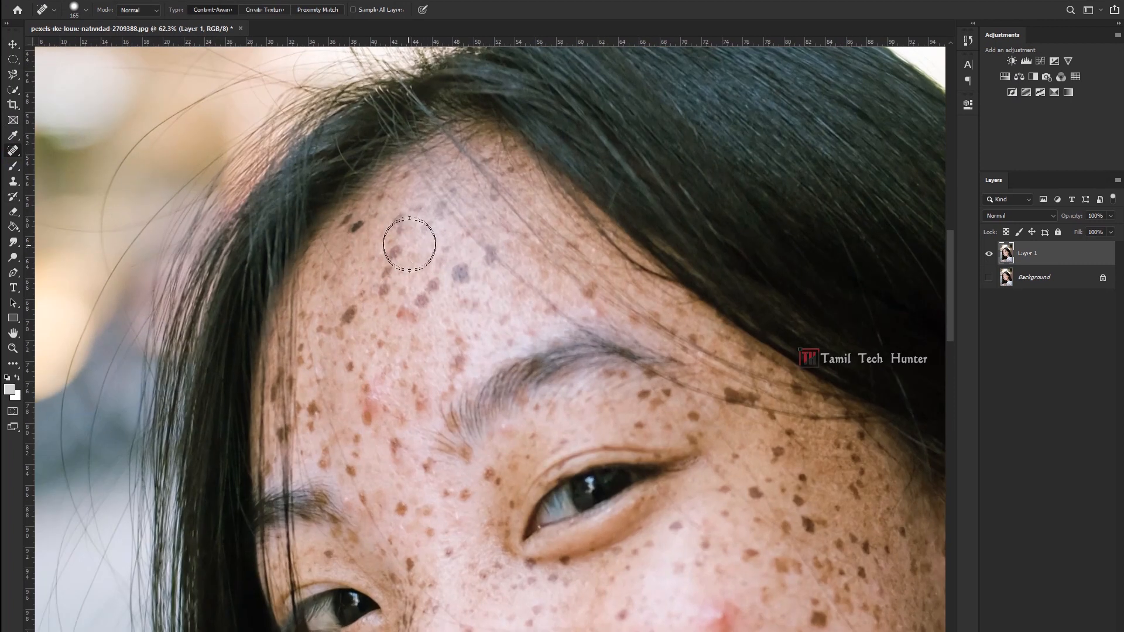
left_click(464, 270)
left_click(440, 292)
left_click(422, 300)
scroll(419, 310, "up", 1)
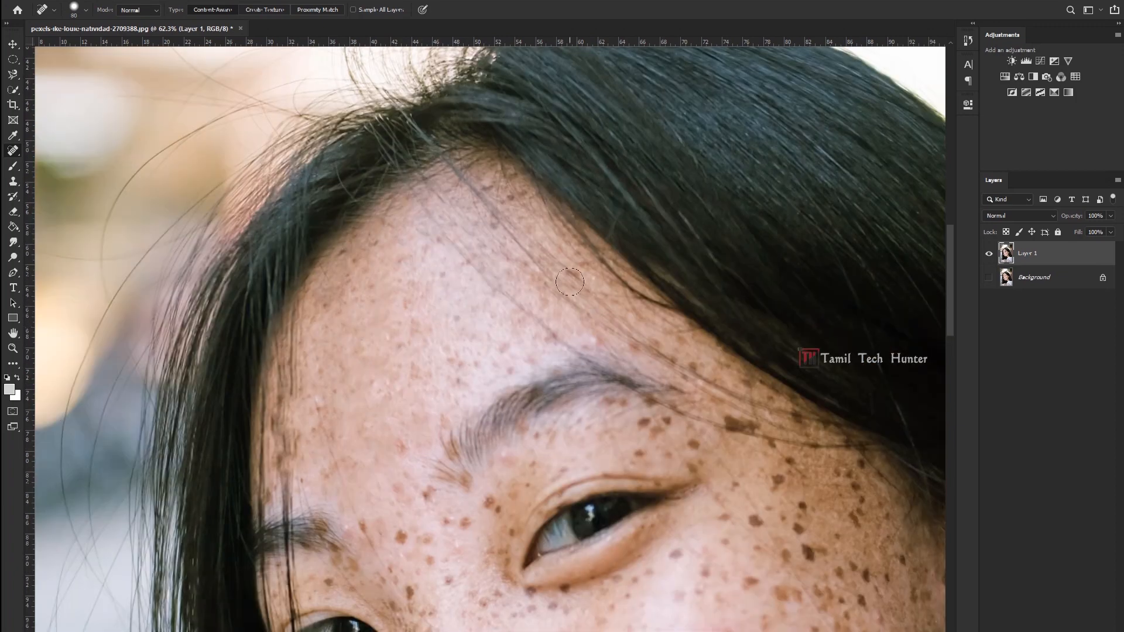
Heal the remaining prominent freckles on the cheeks, nose and chin with the Spot Healing Brush
left_click(415, 316)
scroll(466, 266, "down", 1)
left_click(467, 266)
scroll(466, 266, "up", 3)
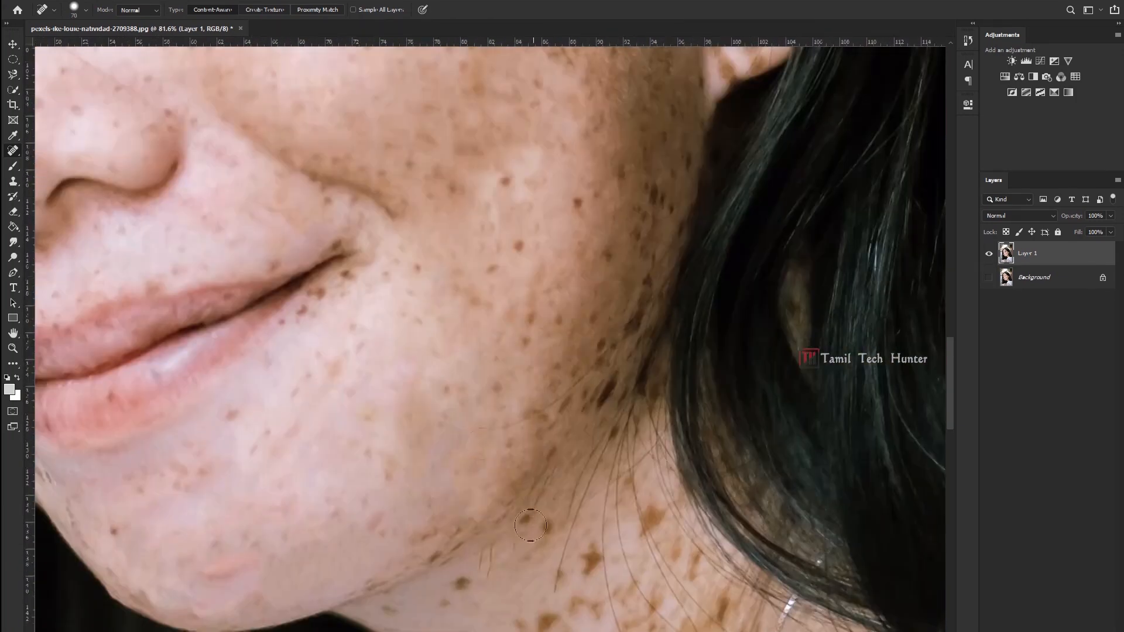
Show the Background layer and toggle the visibility of Layer 1 to compare the healed skin with the original
scroll(504, 328, "down", 4)
scroll(503, 328, "down", 8)
left_click(989, 278)
left_click(988, 254)
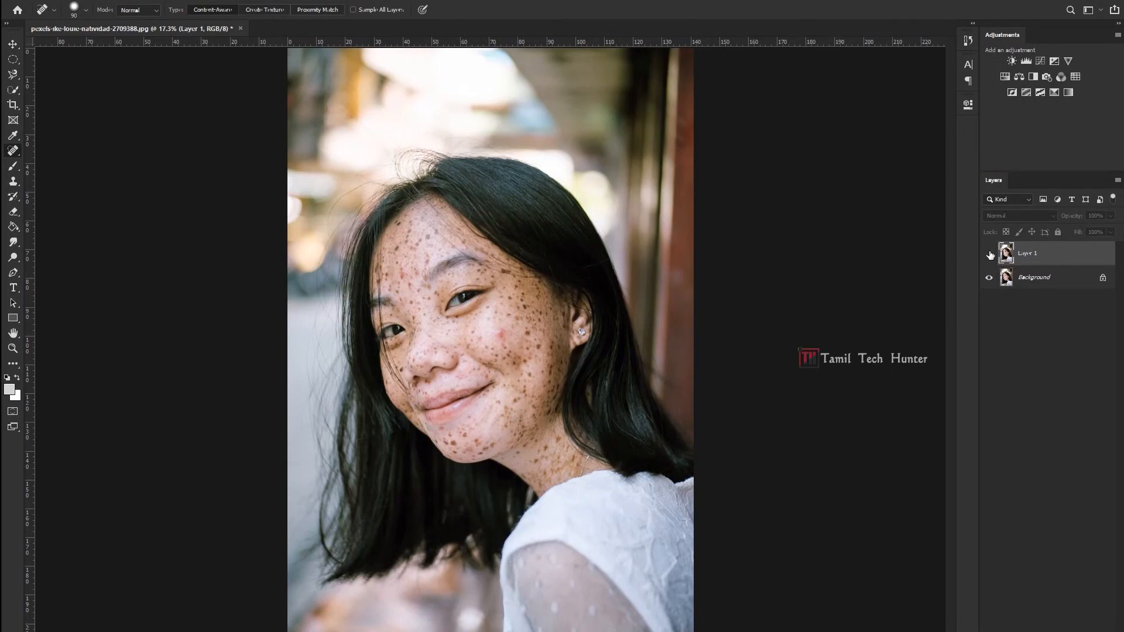
left_click(989, 254)
left_click(989, 253)
left_click(989, 254)
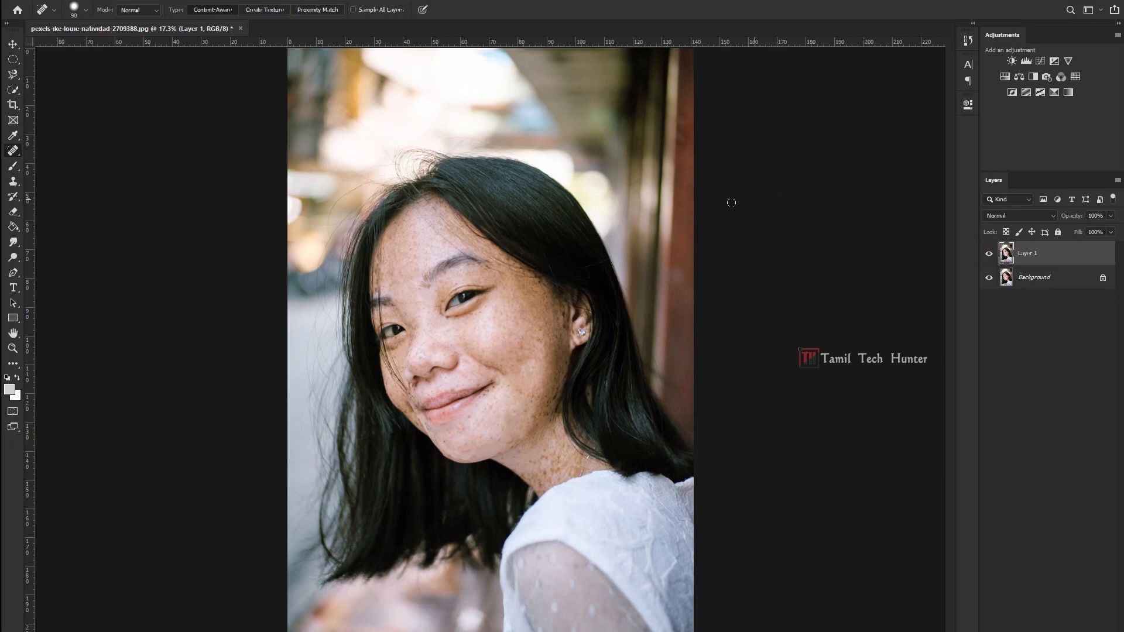
Set up the Smudge tool with a 70 px brush and 28% strength, testing it along the forehead and hairline
key("b")
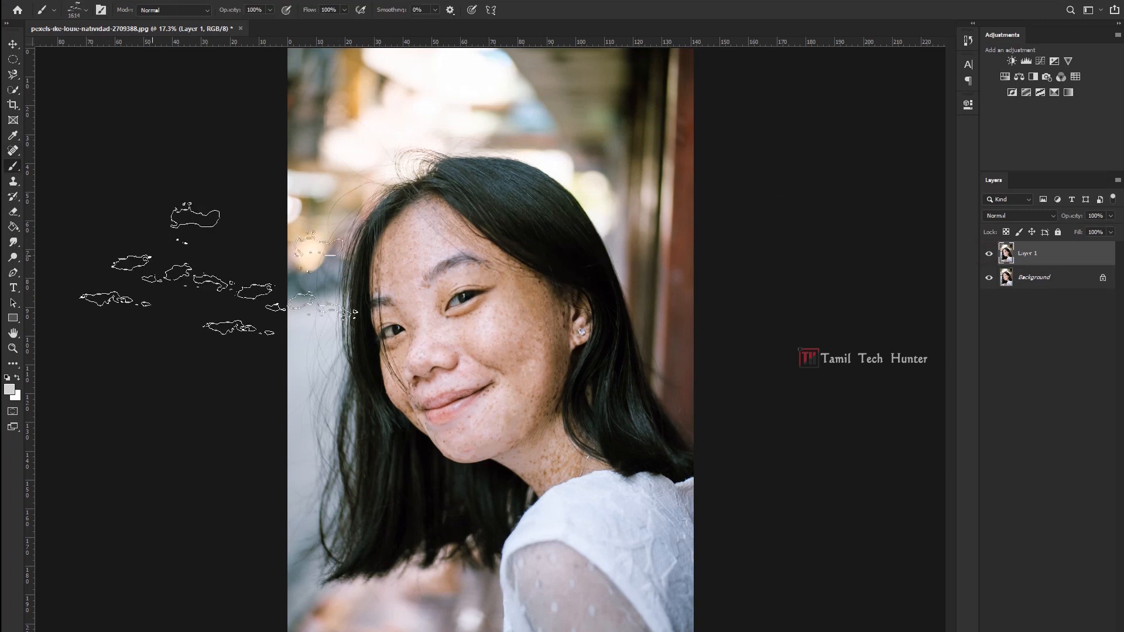
left_click(11, 153)
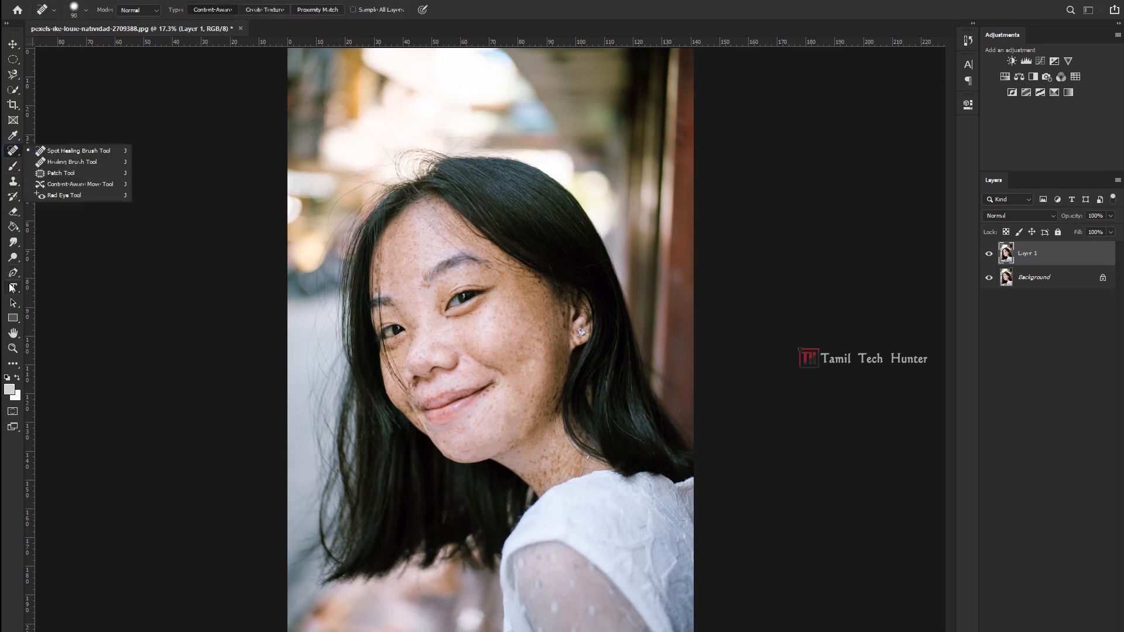
left_click(12, 242)
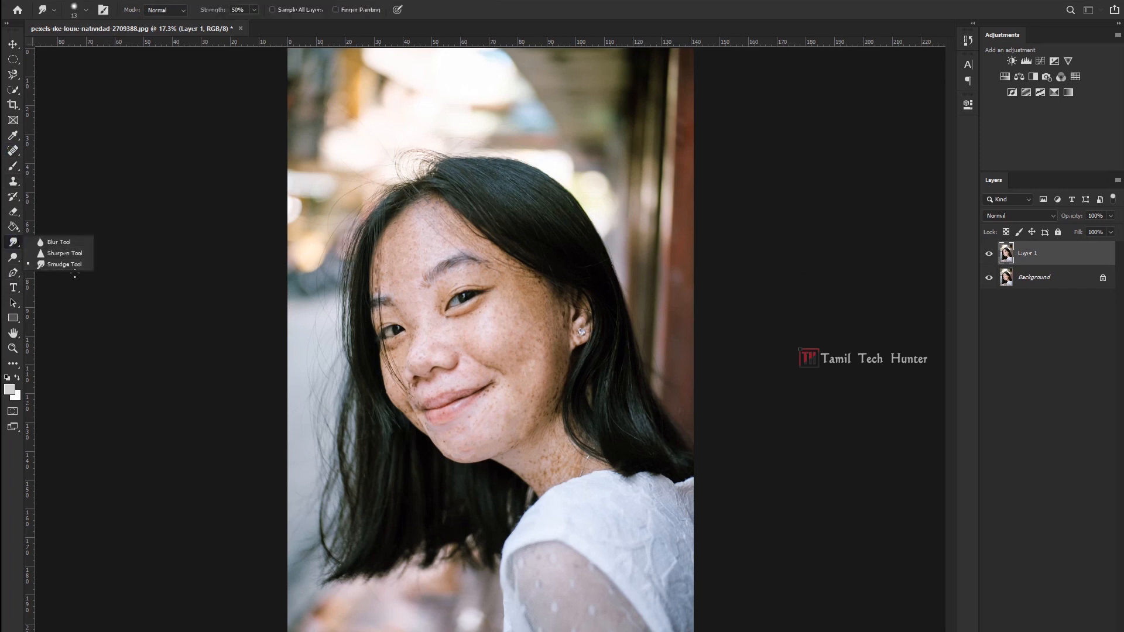
scroll(482, 332, "up", 7)
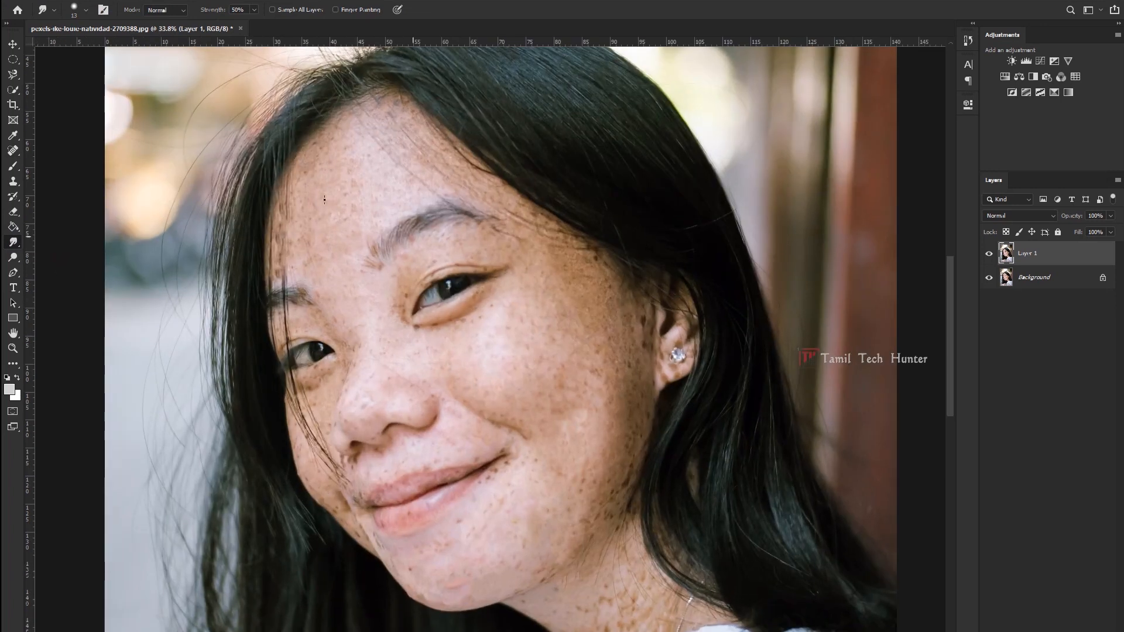
key("bracketright")
key("bracketright")
key("bracketright")
key("bracketright")
mouse_move(304, 181)
left_mouse_down()
mouse_move(196, 244)
mouse_move(73, 372)
left_mouse_up()
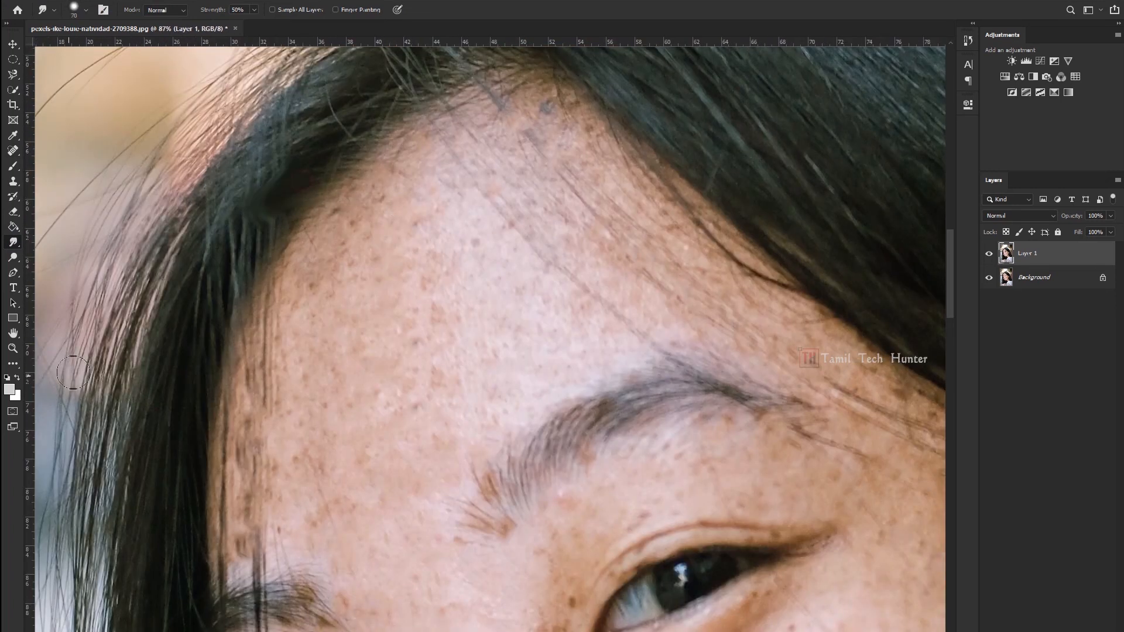
left_click_drag(380, 204, 371, 213)
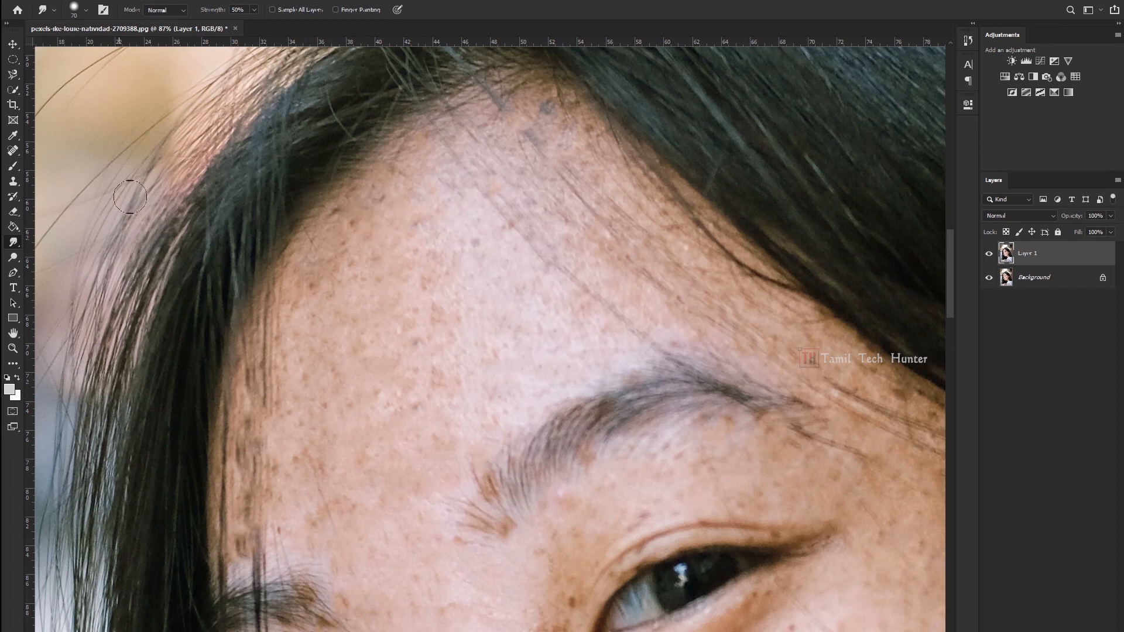
left_click_drag(223, 13, 219, 11)
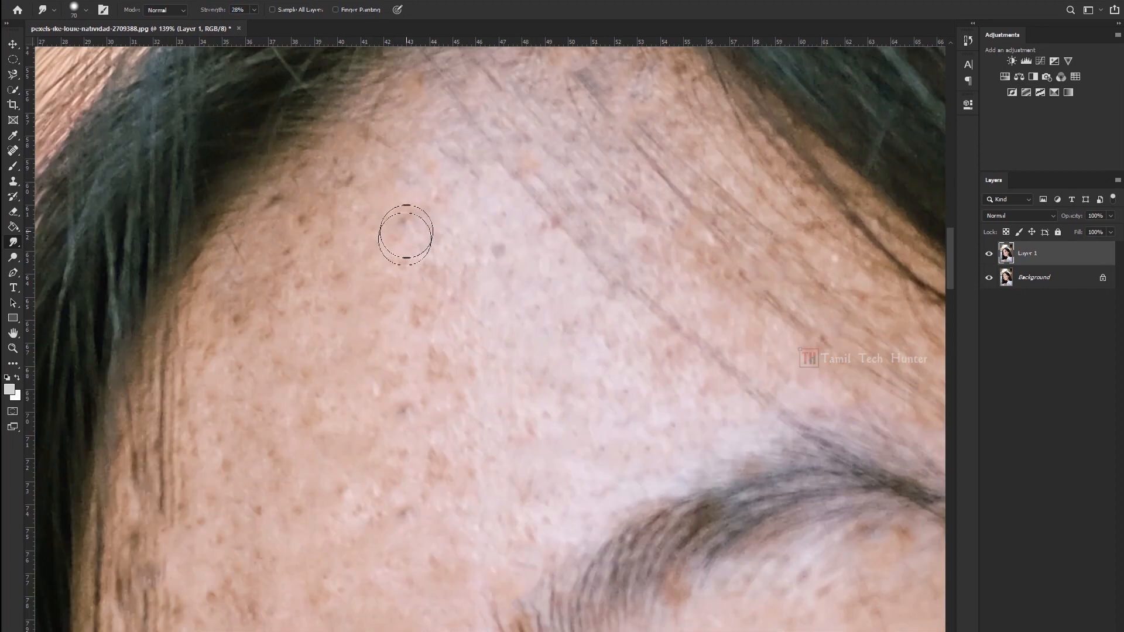
Smudge the forehead skin from the hairline down to the eyebrows, adjusting the brush size to the area
key("[")
key("[")
key("[")
scroll(430, 320, "up", 3)
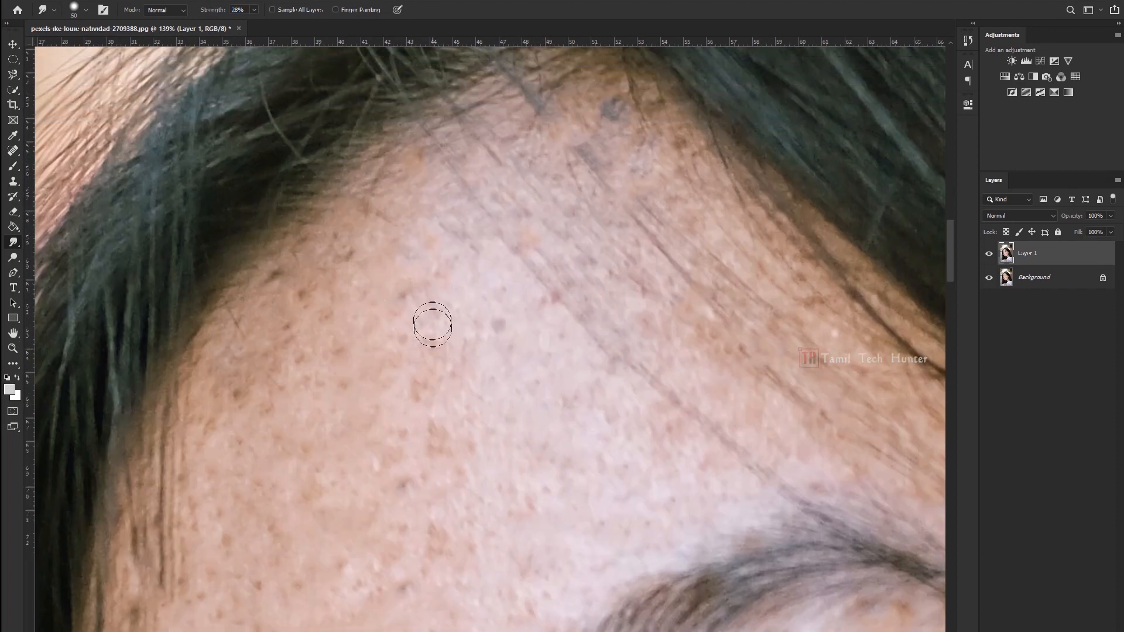
key("[")
mouse_move(536, 146)
left_mouse_down()
mouse_move(574, 170)
mouse_move(607, 152)
mouse_move(451, 170)
mouse_move(446, 311)
mouse_move(650, 164)
left_mouse_up()
key("]")
key("]")
key("]")
key("]")
key("]")
left_click_drag(357, 254, 259, 410)
scroll(452, 414, "down", 10)
Smudge the skin between the eyebrows, beside the inner eye corners and around the nose with progressively smaller brushes
key("[")
key("[")
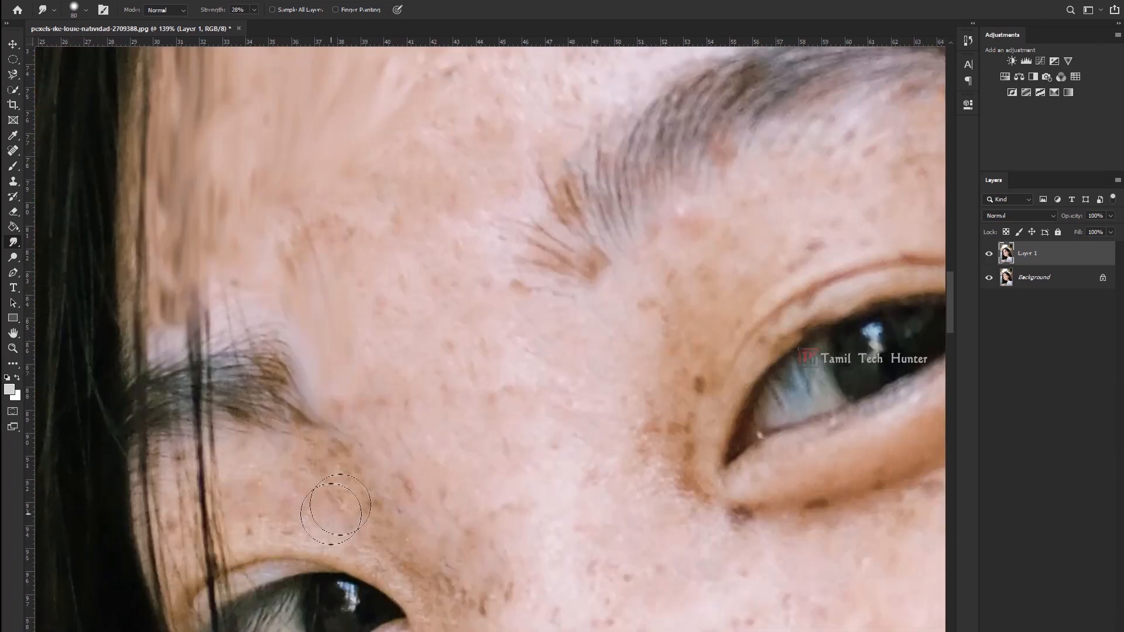
left_click_drag(330, 514, 445, 462)
left_click_drag(544, 88, 424, 375)
key("[")
key("[")
key("[")
key("[")
left_click_drag(480, 252, 475, 301)
left_click_drag(536, 421, 530, 455)
scroll(530, 455, "up", 4)
left_click_drag(541, 257, 574, 389)
Enlarge the Smudge brush to 90 px and smooth the freckled skin on the cheek facing the camera
scroll(419, 211, "down", 12)
scroll(428, 209, "up", 7)
key("]")
key("]")
key("]")
key("]")
mouse_move(544, 246)
left_mouse_down()
mouse_move(570, 195)
mouse_move(579, 307)
left_mouse_up()
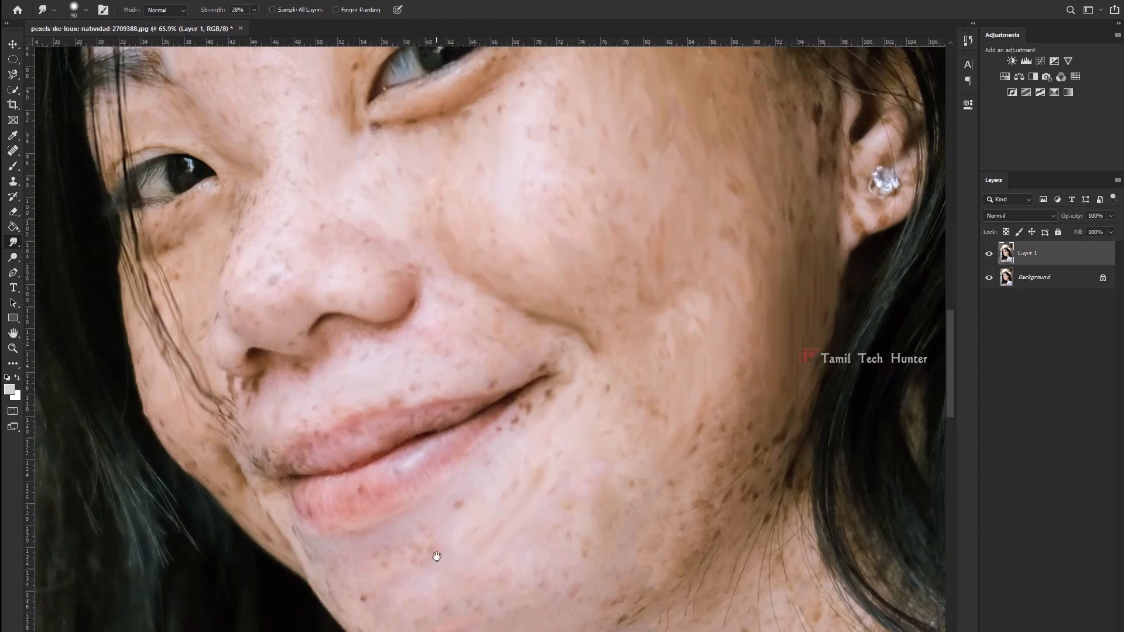
Smudge the remaining spots around the mouth and on the chin
left_click_drag(434, 553, 352, 391)
left_click_drag(409, 469, 592, 356)
left_click_drag(463, 288, 350, 393)
Toggle the visibility of Layer 1 to compare the smudged face with the original photo
scroll(480, 448, "down", 12)
left_click(989, 254)
left_click(989, 254)
Smudge the freckles on the neck with a 125 px brush
scroll(543, 470, "up", 10)
left_click_drag(538, 420, 525, 493)
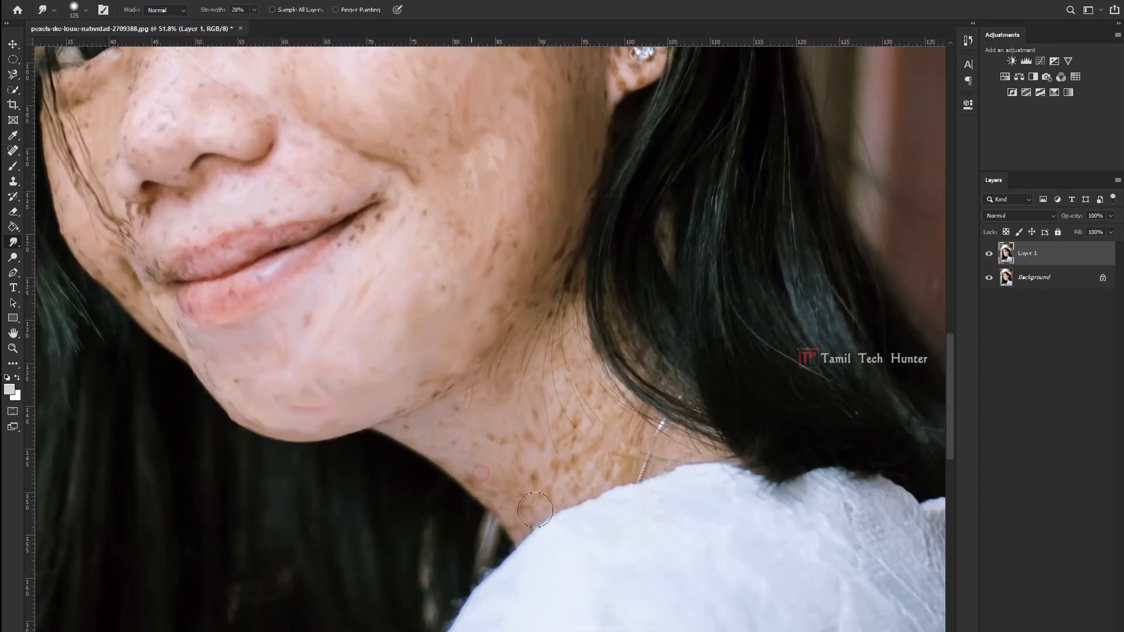
scroll(564, 469, "down", 12)
scroll(564, 469, "up", 1)
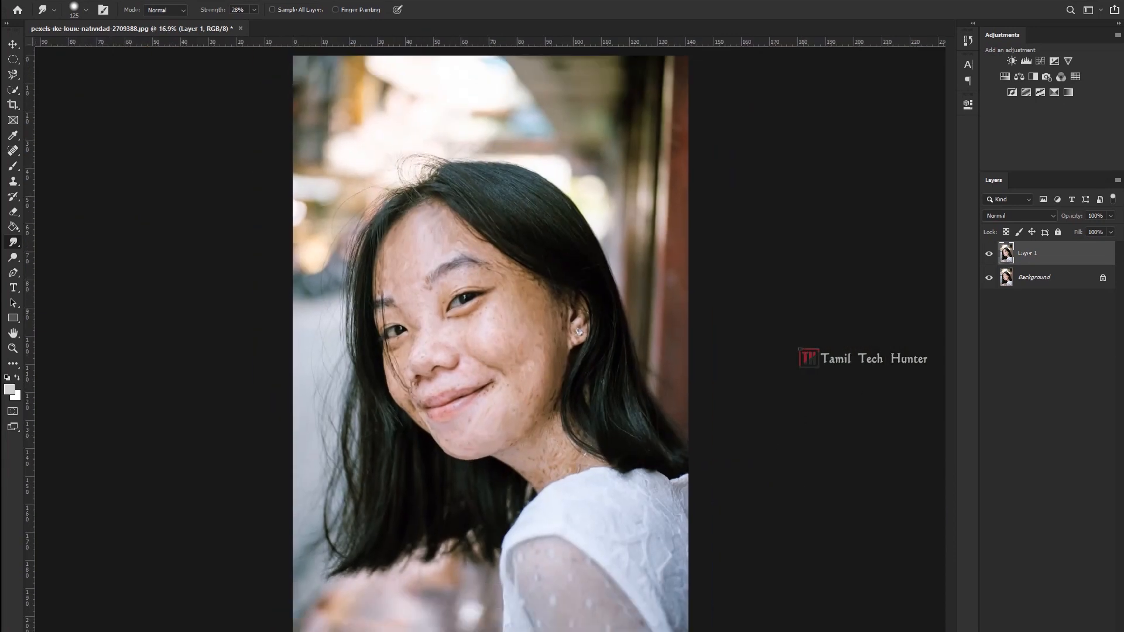
Add a new empty layer above Layer 1 and choose the Soft Round brush from General Brushes for the Brush tool
key("ctrl+shift+alt+n")
key("b")
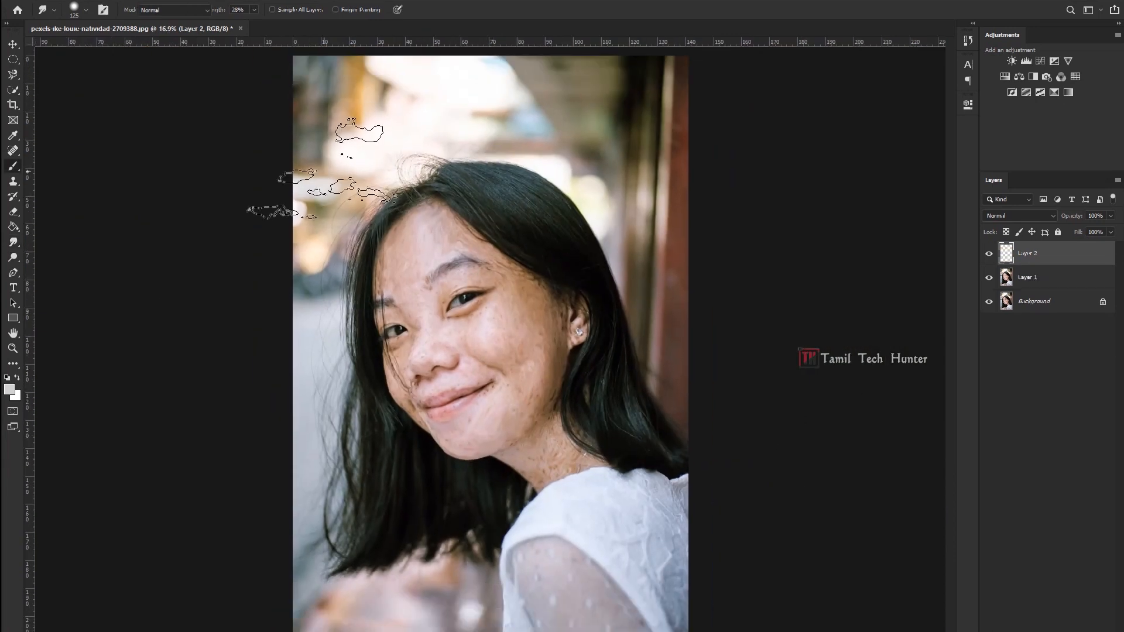
right_click(434, 209)
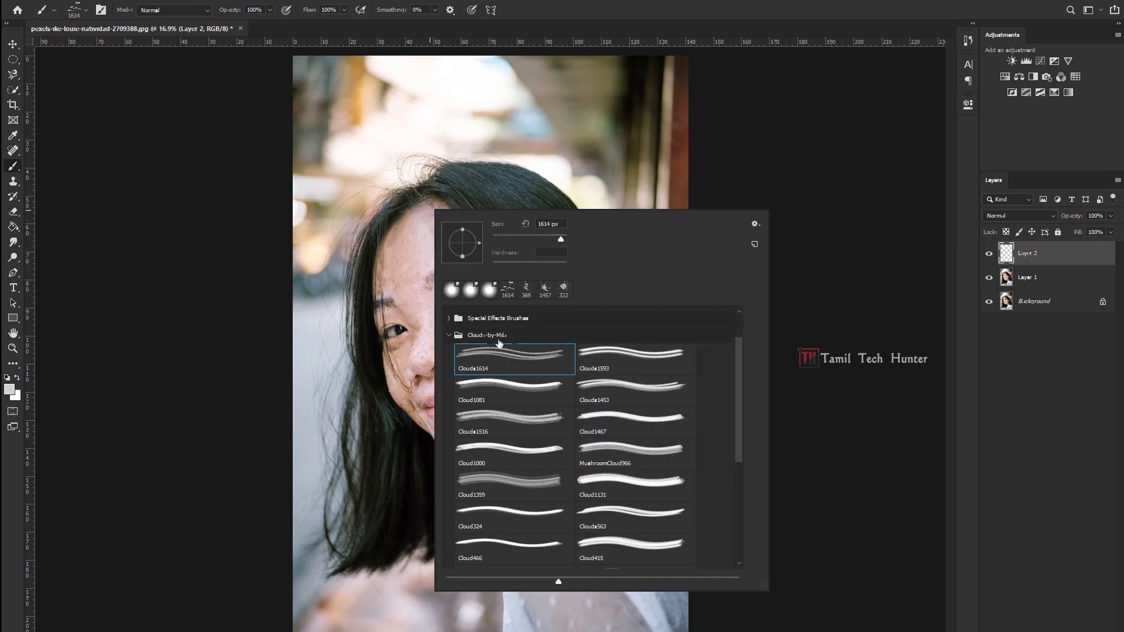
left_click(448, 337)
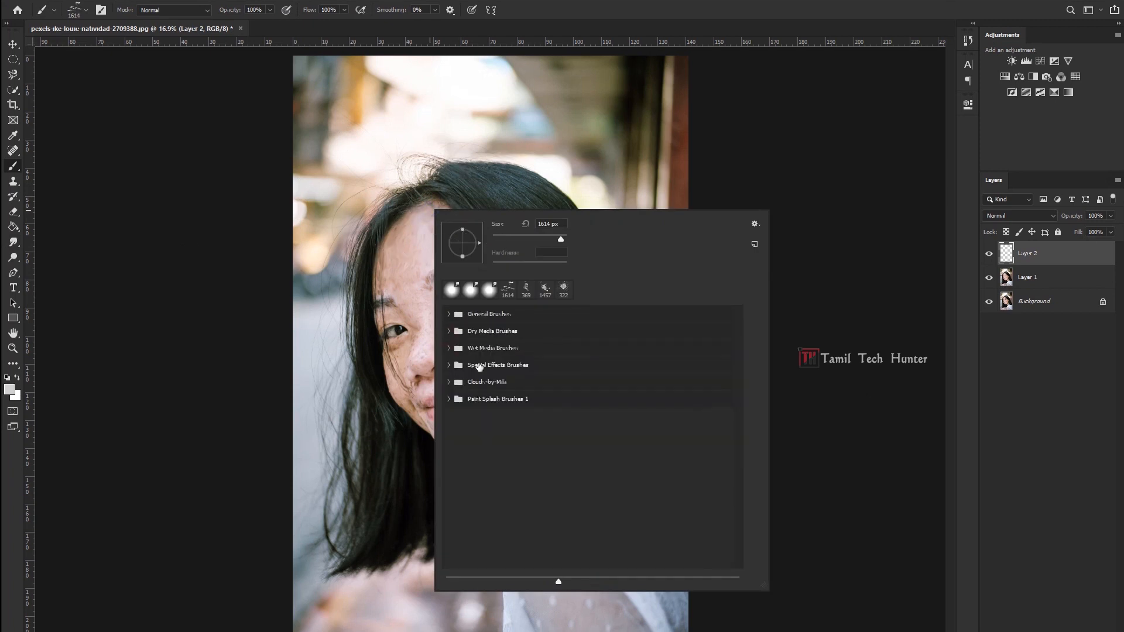
left_click(448, 315)
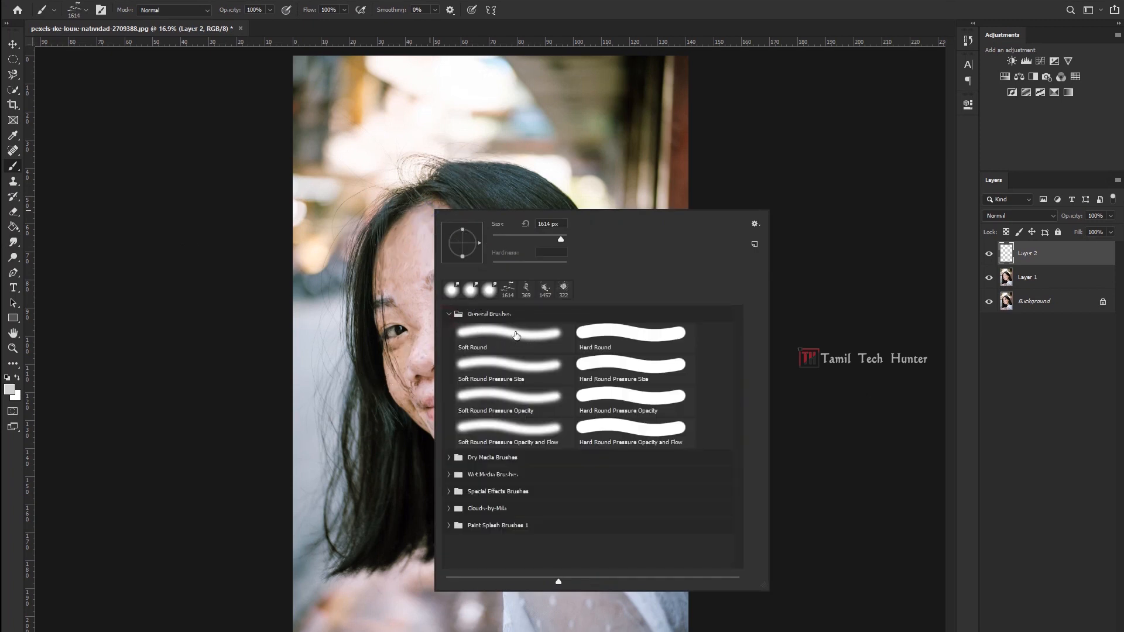
left_click(498, 336)
key("Return")
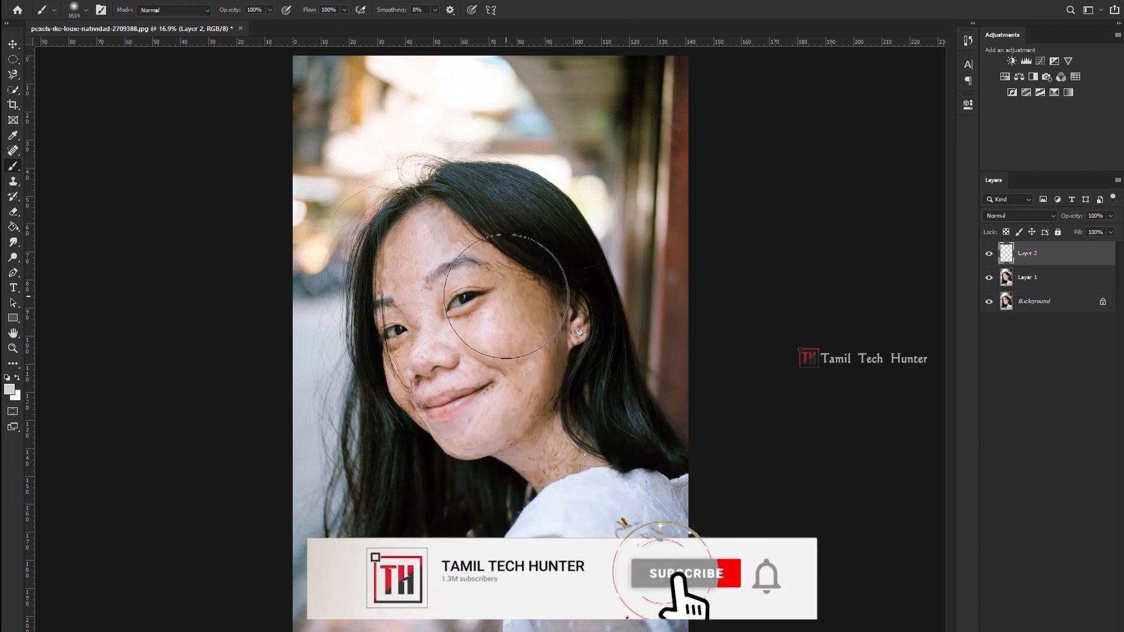
Reduce the soft brush to 500 px and set its flow to 68% and its opacity to 13%
key("bracketleft")
key("bracketleft")
key("bracketleft")
key("bracketleft")
key("bracketleft")
key("bracketleft")
key("bracketleft")
key("bracketleft")
key("bracketleft")
key("bracketleft")
key("bracketleft")
key("bracketleft")
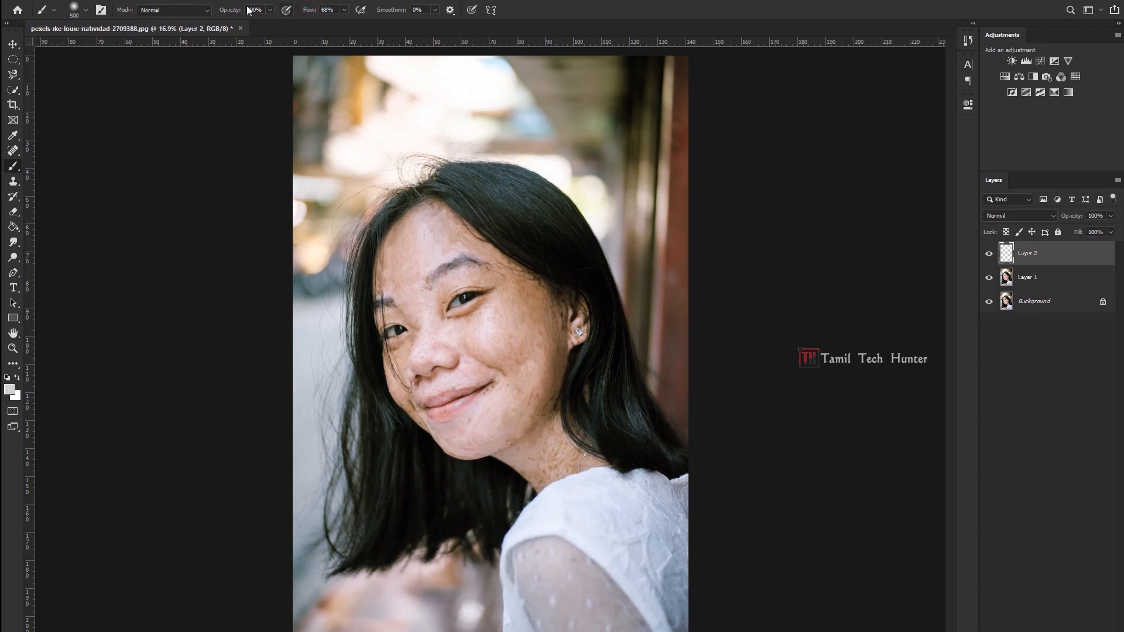
left_click_drag(240, 7, 210, 12)
Sample a light skin tone from the bright cheek area below the eye as the brush colour
scroll(440, 239, "up", 5)
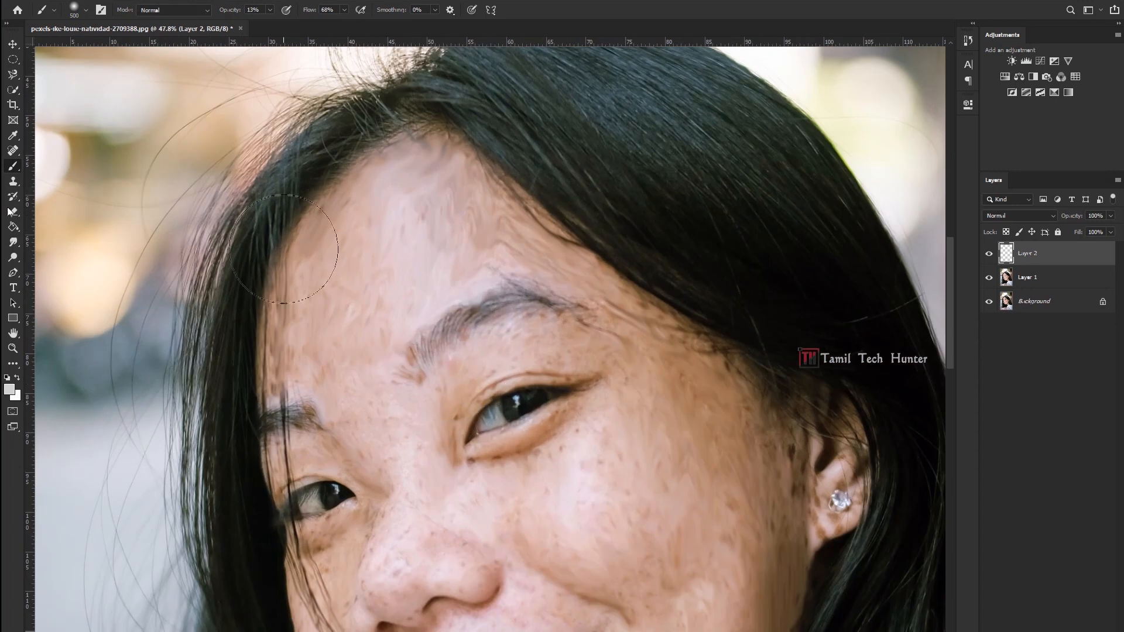
left_click(13, 136)
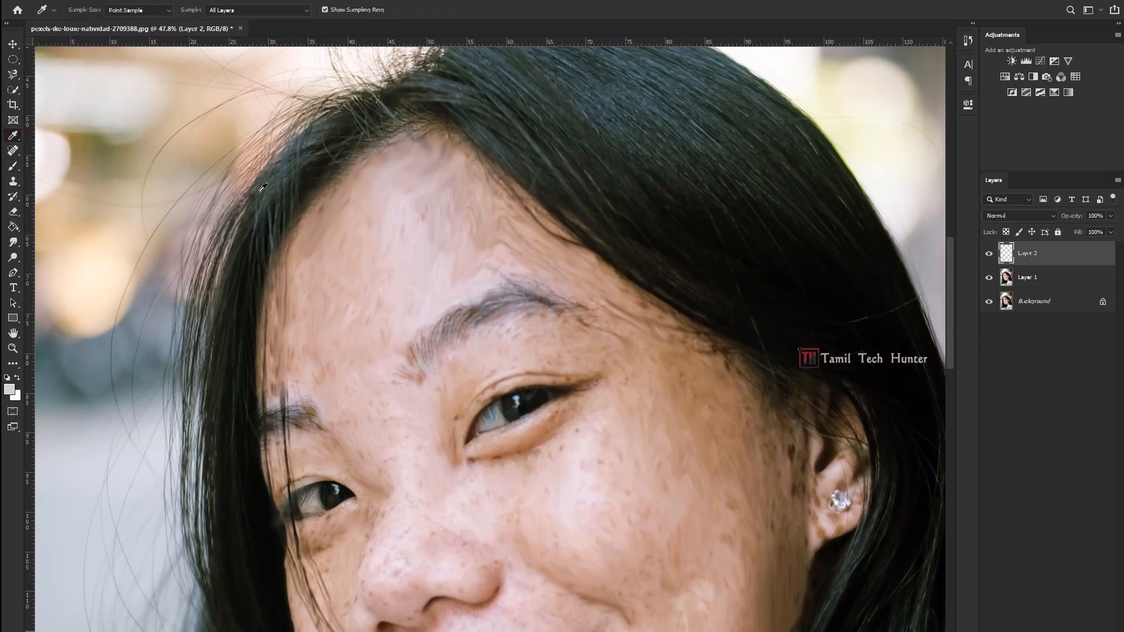
scroll(505, 265, "down", 4)
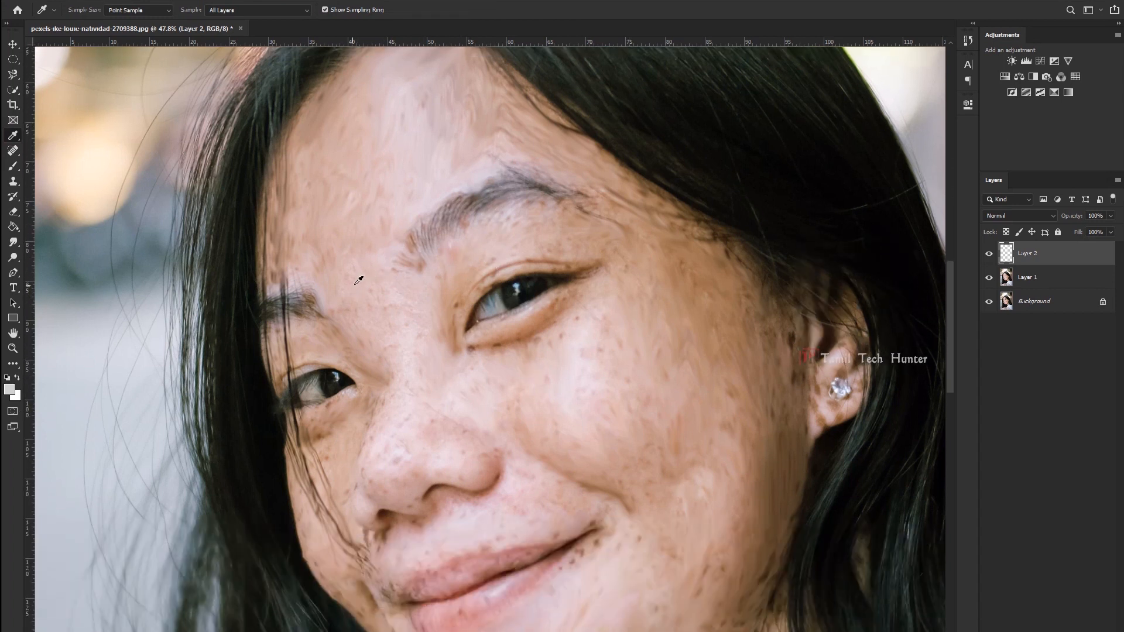
left_click(600, 386)
key("b")
Reduce the brush to 200 px and paint the sampled tone over the blotchy skin of the forehead and face
scroll(343, 138, "up", 1)
scroll(409, 234, "up", 3)
key("bracketleft")
key("bracketleft")
key("bracketleft")
key("bracketleft")
mouse_move(463, 211)
left_mouse_down()
mouse_move(464, 201)
mouse_move(454, 218)
mouse_move(488, 192)
mouse_move(314, 314)
mouse_move(369, 401)
mouse_move(498, 261)
mouse_move(606, 312)
mouse_move(547, 216)
left_mouse_up()
mouse_move(402, 168)
left_mouse_down()
mouse_move(482, 309)
mouse_move(564, 301)
mouse_move(307, 399)
mouse_move(258, 586)
left_mouse_up()
left_click_drag(257, 586, 330, 462)
mouse_move(468, 391)
left_mouse_down()
mouse_move(660, 381)
mouse_move(596, 324)
mouse_move(603, 363)
left_mouse_up()
Sample a pinker skin tone from the cheek and brush it over the skin below the eye
left_click_drag(819, 319, 612, 392)
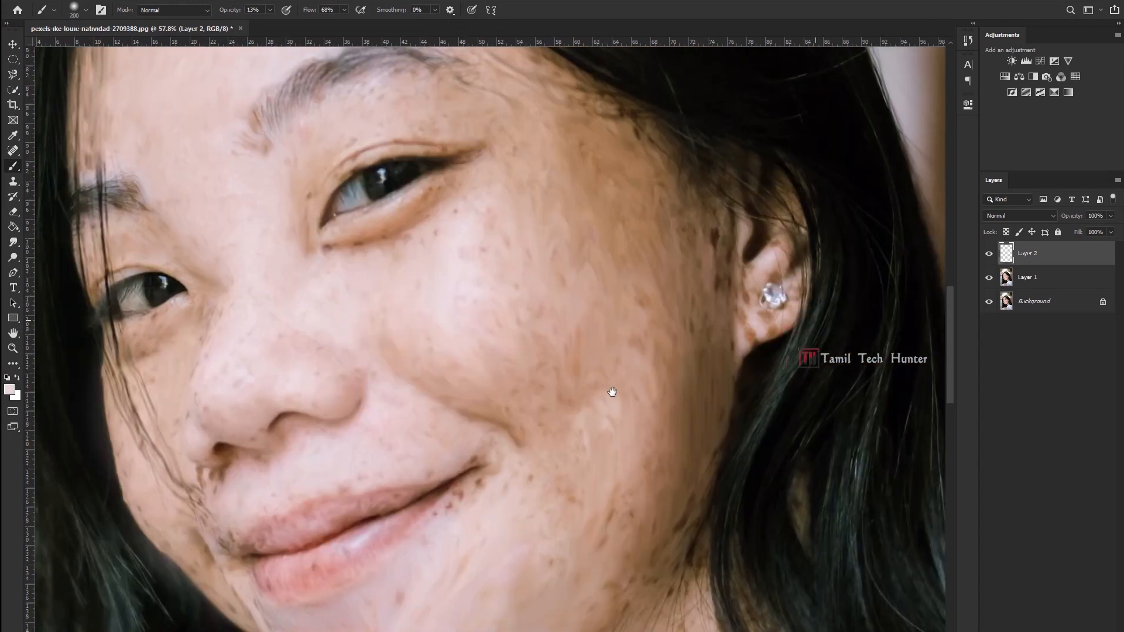
key("i")
left_click(580, 305)
key("b")
left_click_drag(535, 279, 465, 249)
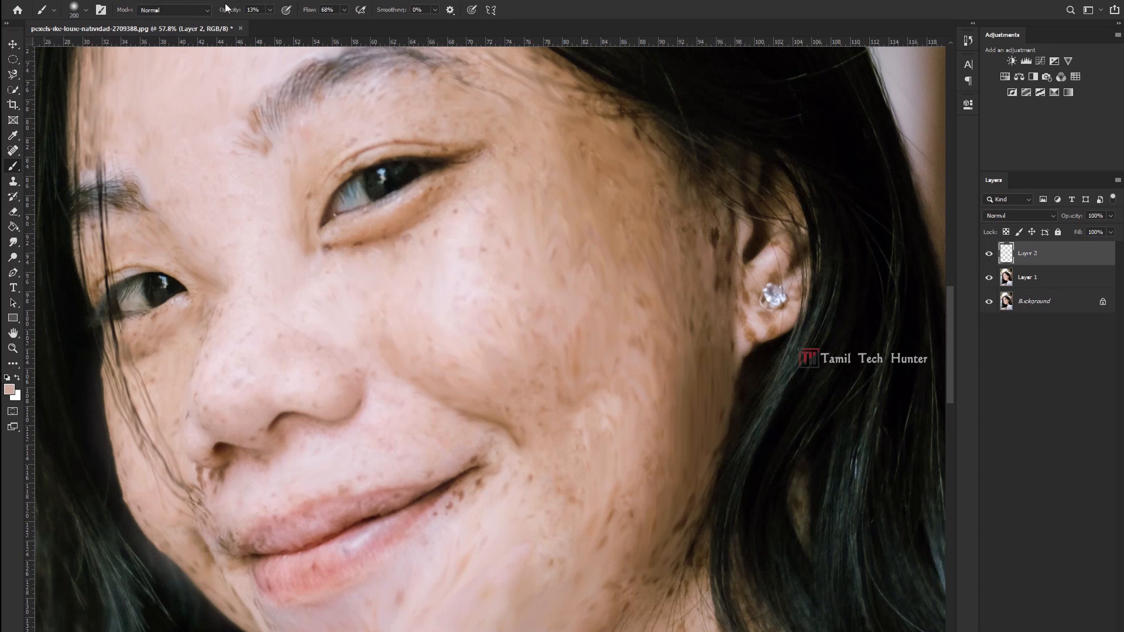
Set the brush opacity to 16% and its size to 250 px, and paint over the cheek and temple to even out the skin
left_click_drag(229, 10, 228, 11)
key("bracketright")
mouse_move(476, 302)
left_mouse_down()
mouse_move(580, 188)
mouse_move(534, 330)
left_mouse_up()
left_click_drag(504, 410, 562, 166)
left_click_drag(656, 264, 460, 341)
left_click_drag(717, 150, 643, 247)
scroll(544, 365, "up", 5)
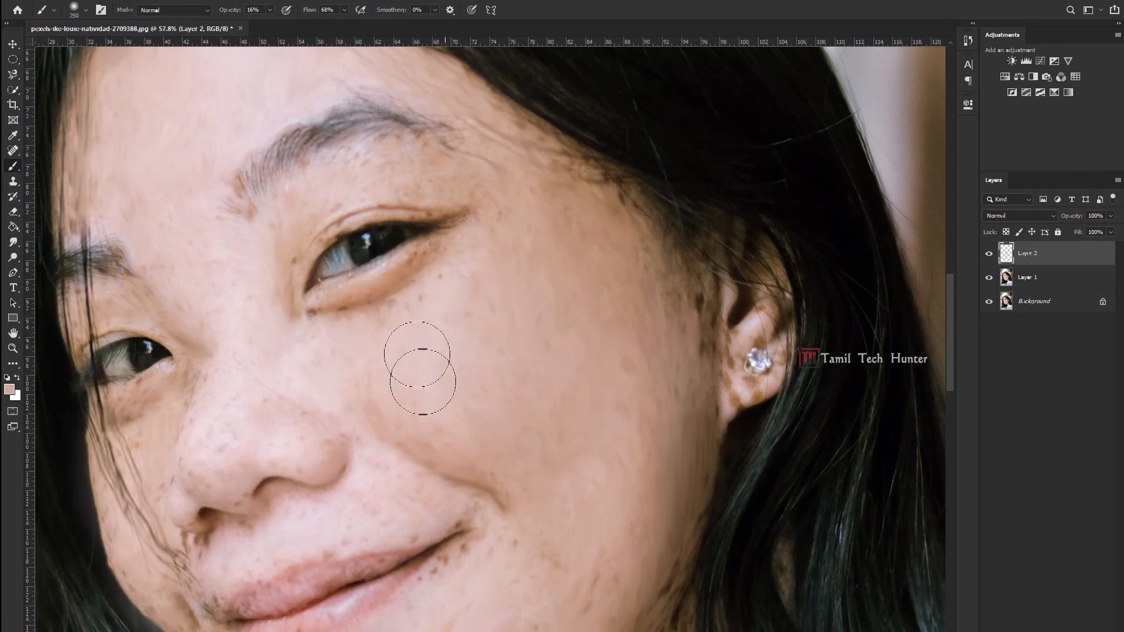
Even out the remaining uneven skin patches on the face with soft strokes, varying the brush size
scroll(545, 381, "down", 19)
scroll(444, 359, "up", 15)
key("bracketleft")
key("bracketleft")
left_click_drag(412, 239, 447, 264)
key("bracketright")
key("bracketright")
left_click_drag(811, 383, 705, 386)
scroll(434, 101, "down", 12)
scroll(584, 434, "up", 13)
key("bracketright")
scroll(584, 434, "down", 12)
Merge Layer 1 and Layer 2 into a single retouched layer above the Background
key("v")
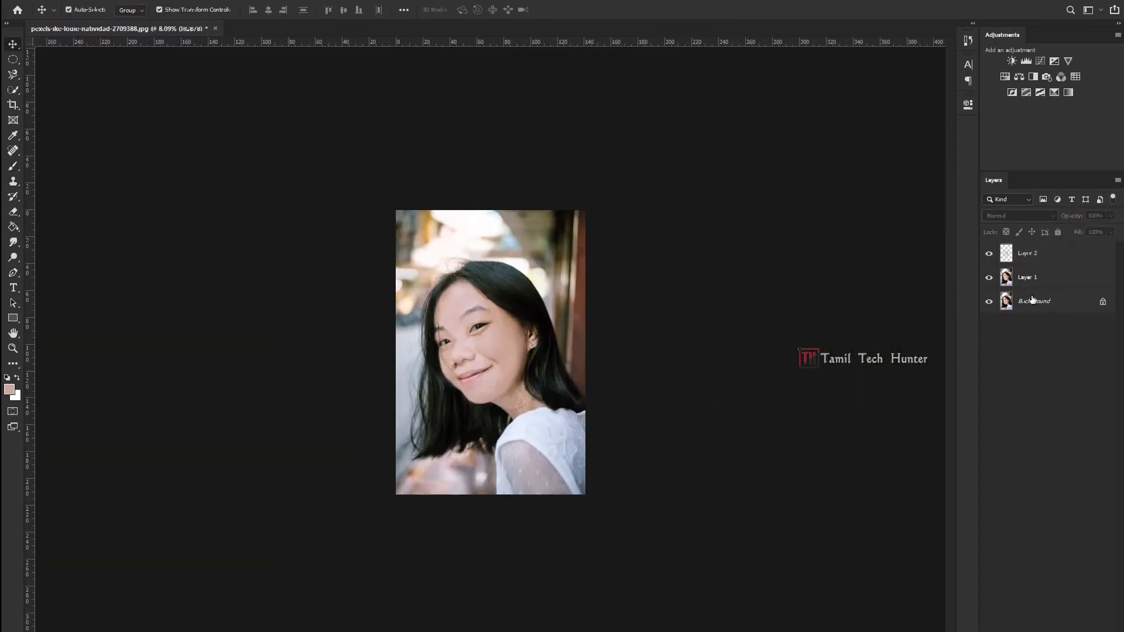
left_click(1042, 276)
left_click(1058, 259, "shift")
right_click(1059, 252)
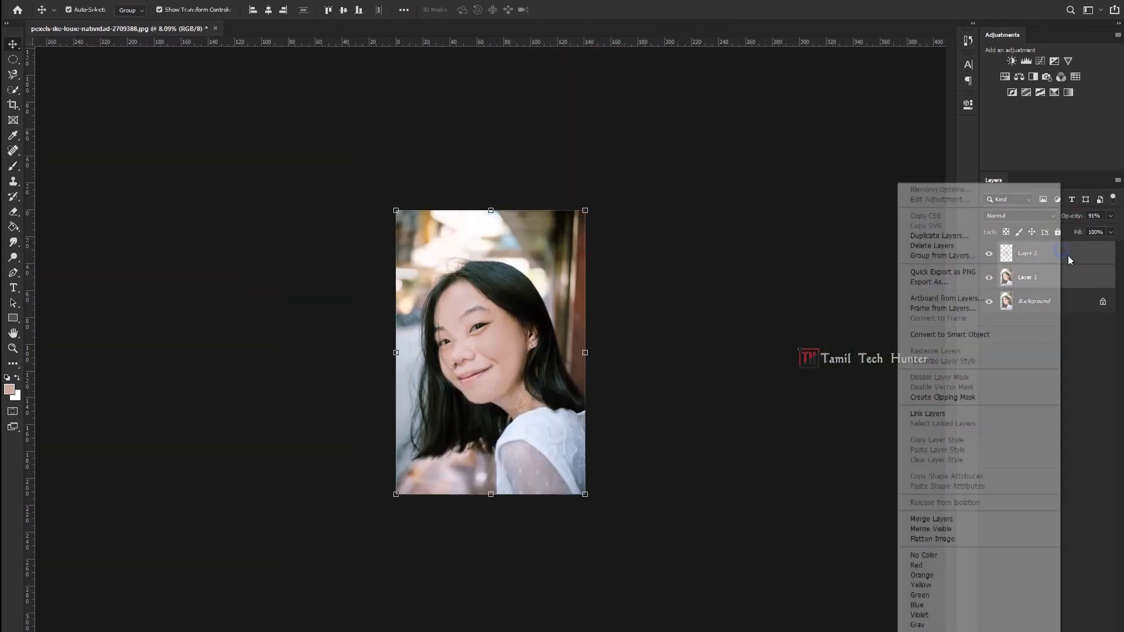
left_click(947, 521)
key("ctrl+z")
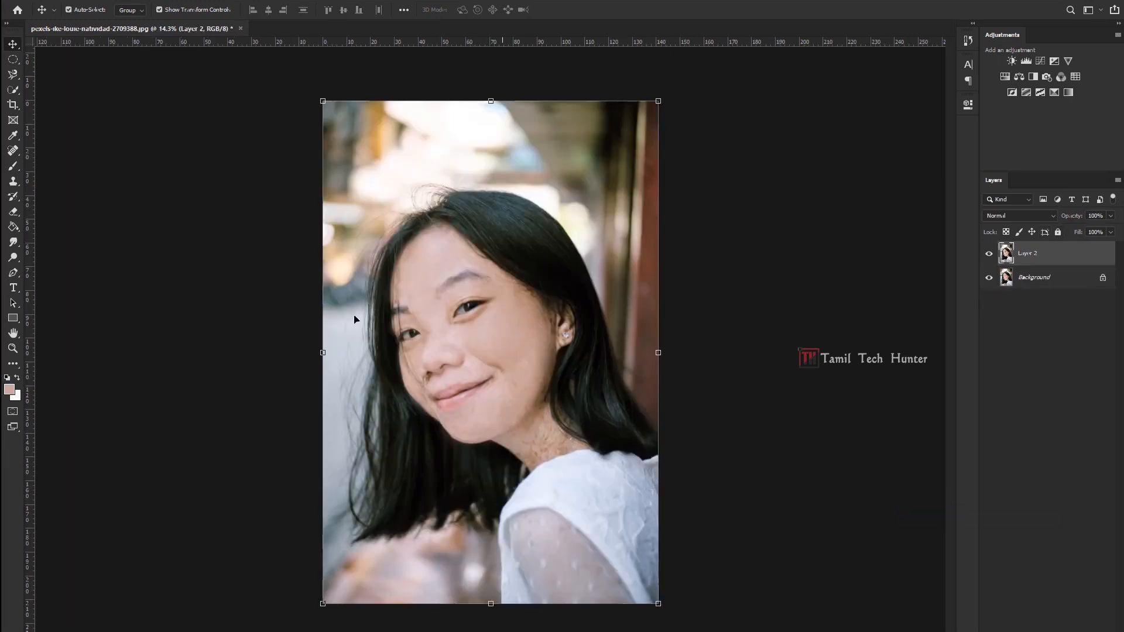
Select the face and neck skin on the merged layer with the Quick Selection tool
left_click(14, 91)
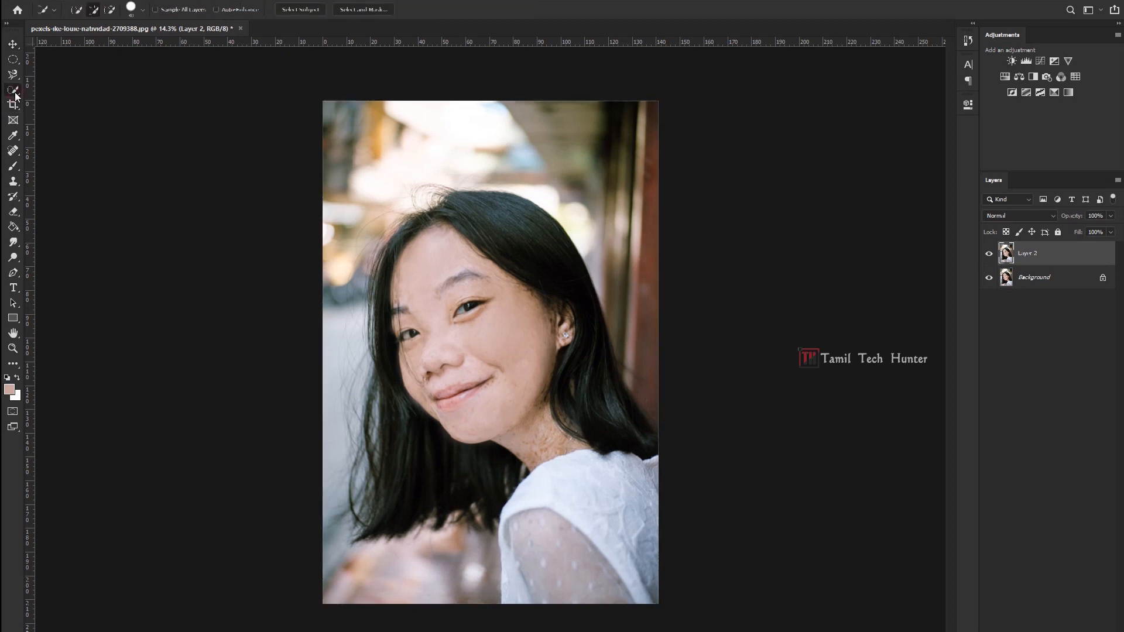
left_click(66, 89)
key("ctrl+plus")
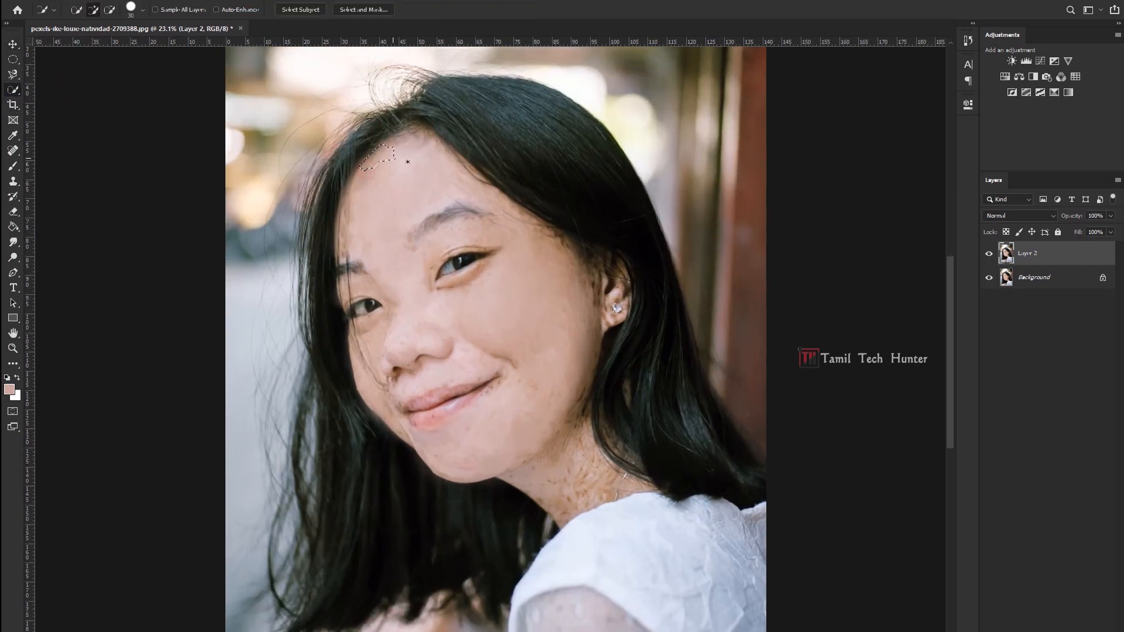
mouse_move(445, 216)
left_mouse_down()
mouse_move(486, 268)
mouse_move(511, 332)
left_mouse_up()
left_click_drag(364, 306, 345, 292)
right_click(429, 235)
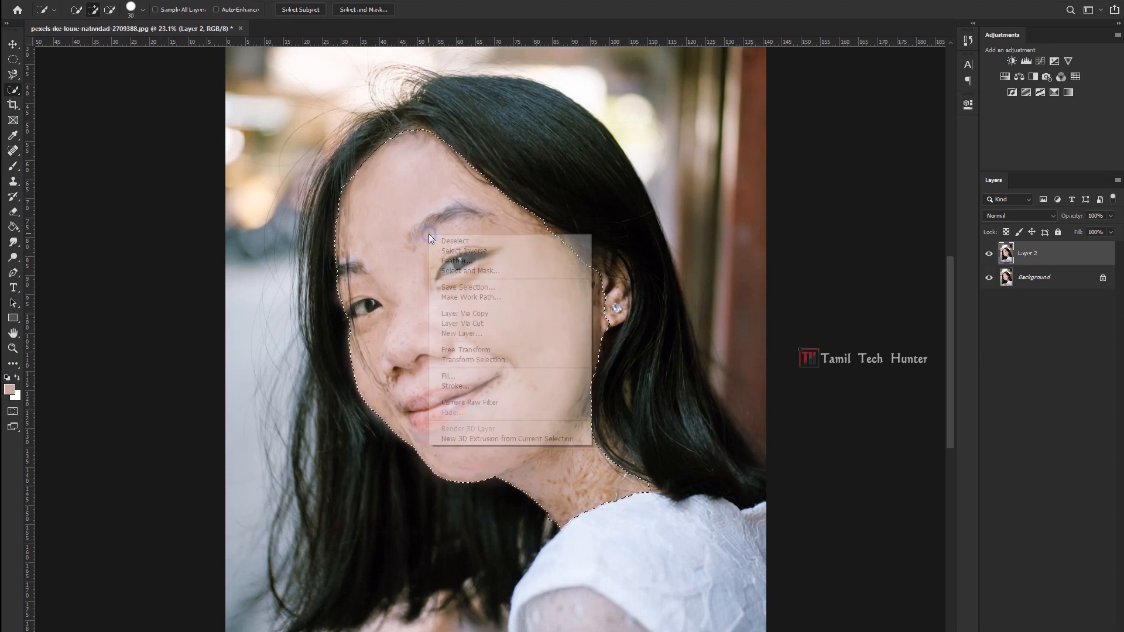
left_click(453, 261)
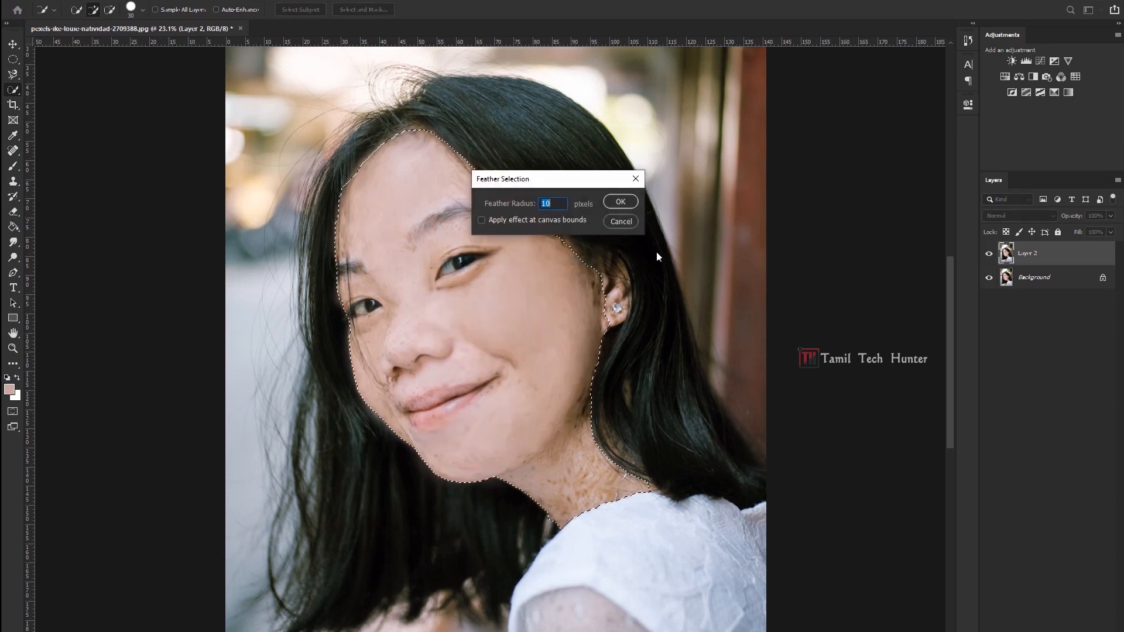
left_click(627, 224)
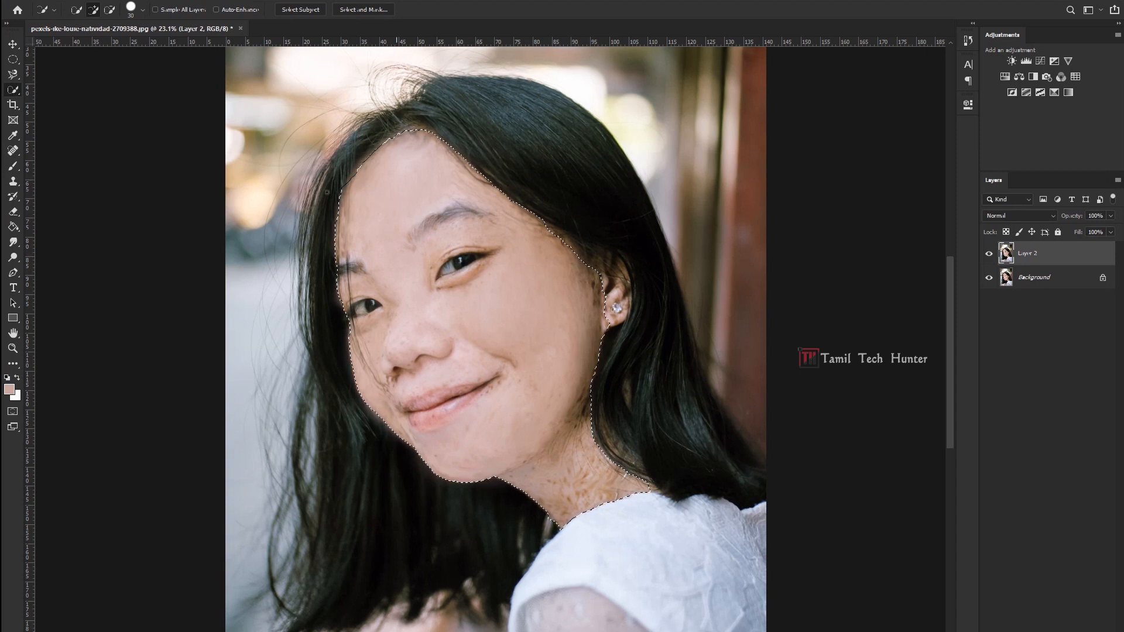
Copy the unfeathered face selection to a new layer to inspect its edges with the other layers hidden, and undo the copy
right_click(410, 177)
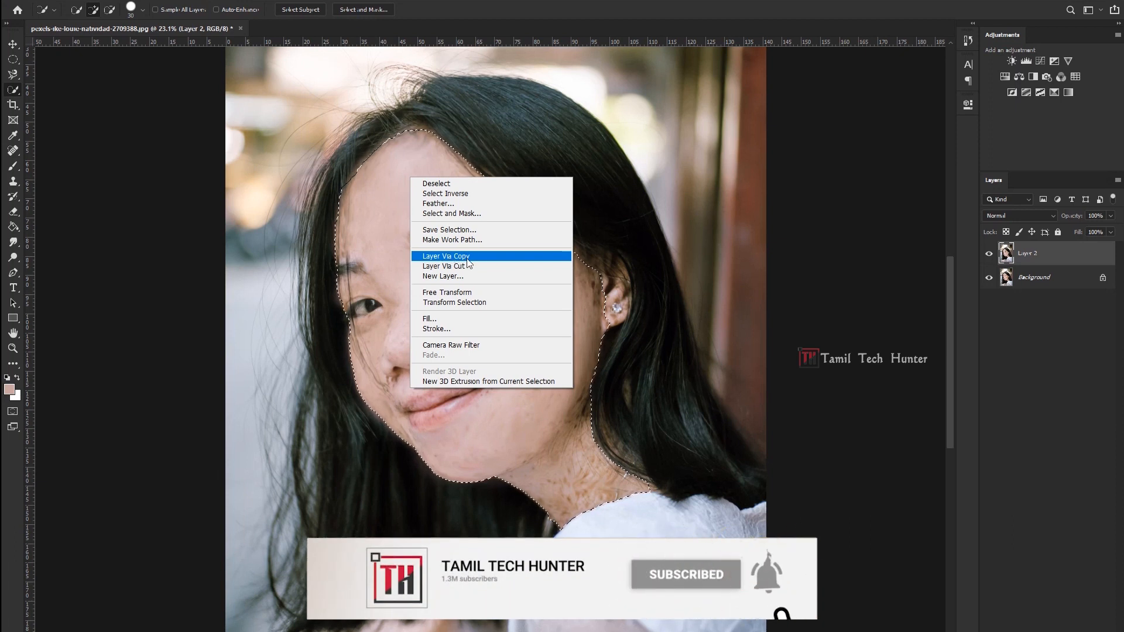
left_click(450, 258)
left_click(19, 42)
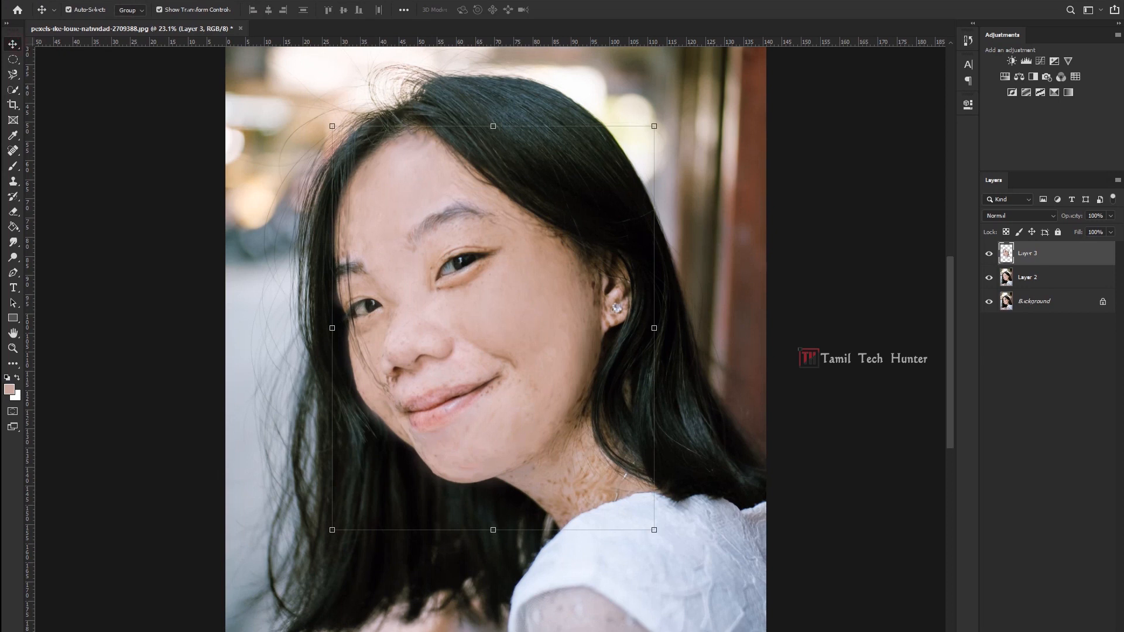
left_click(990, 278)
left_click(989, 302)
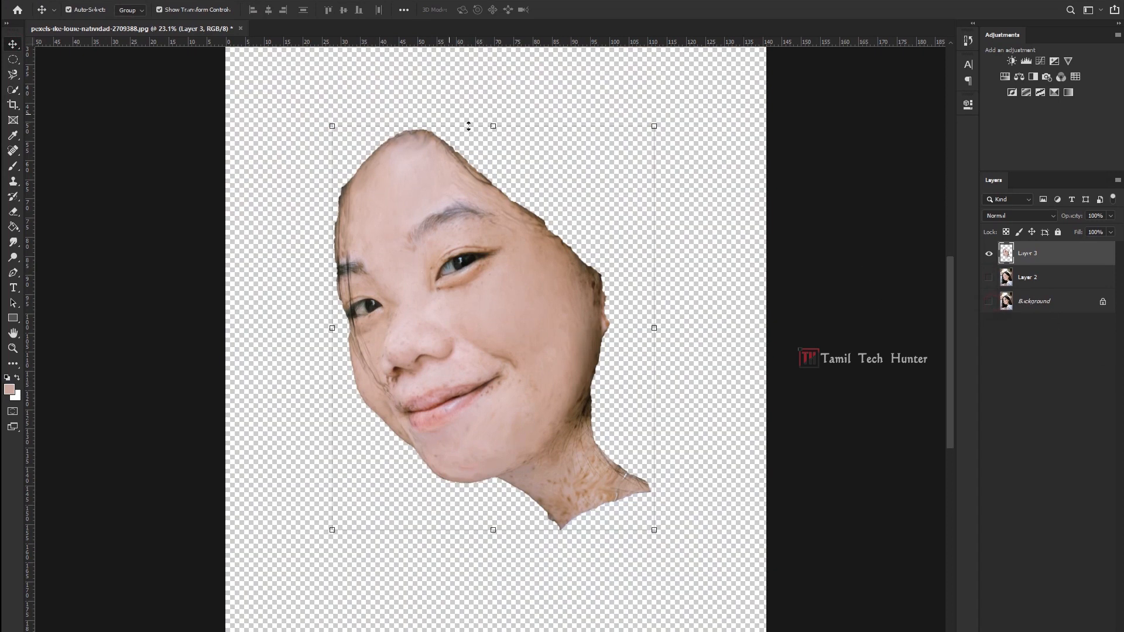
scroll(506, 173, "up", 5)
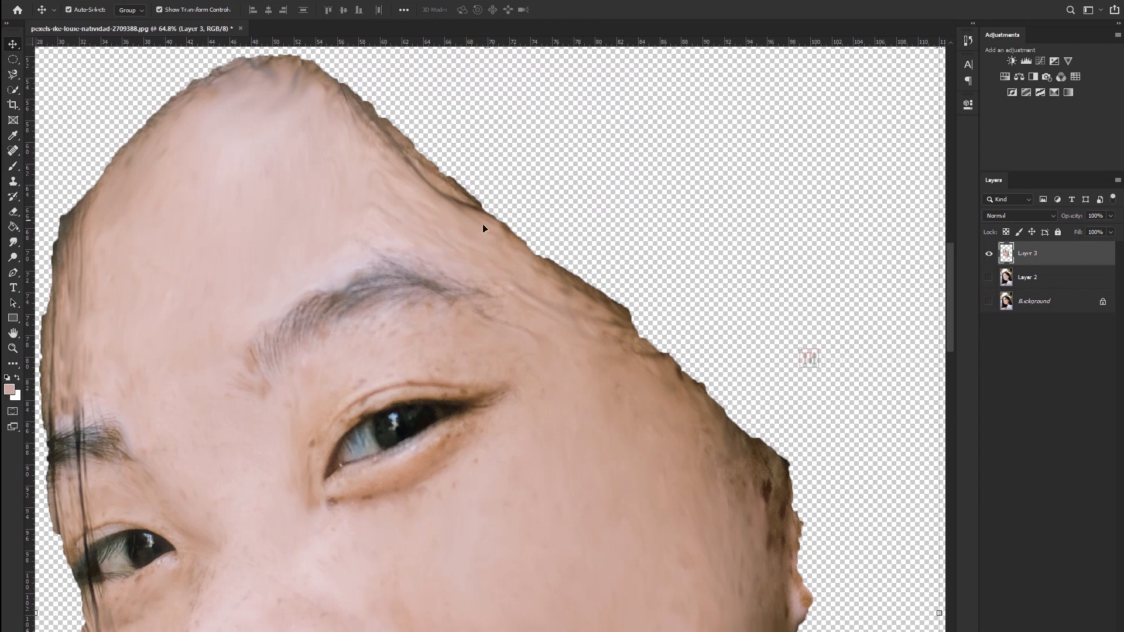
scroll(482, 227, "down", 7)
key("ctrl+z")
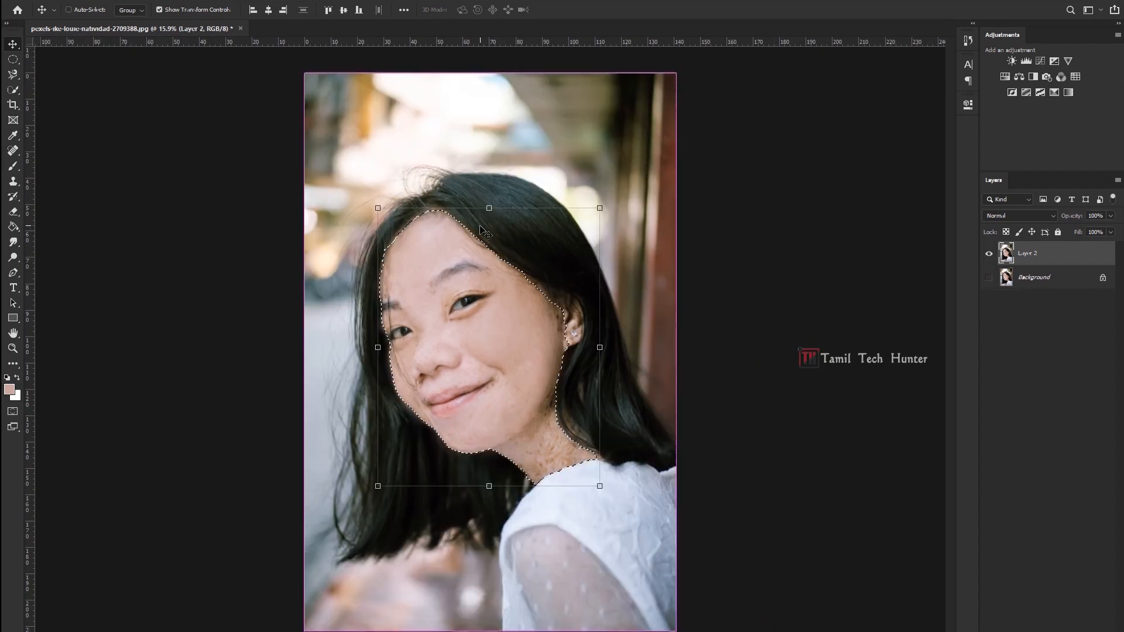
Feather the face and neck selection on Layer 2 with a radius of 10 pixels
left_click(700, 315)
key("w")
right_click(451, 293)
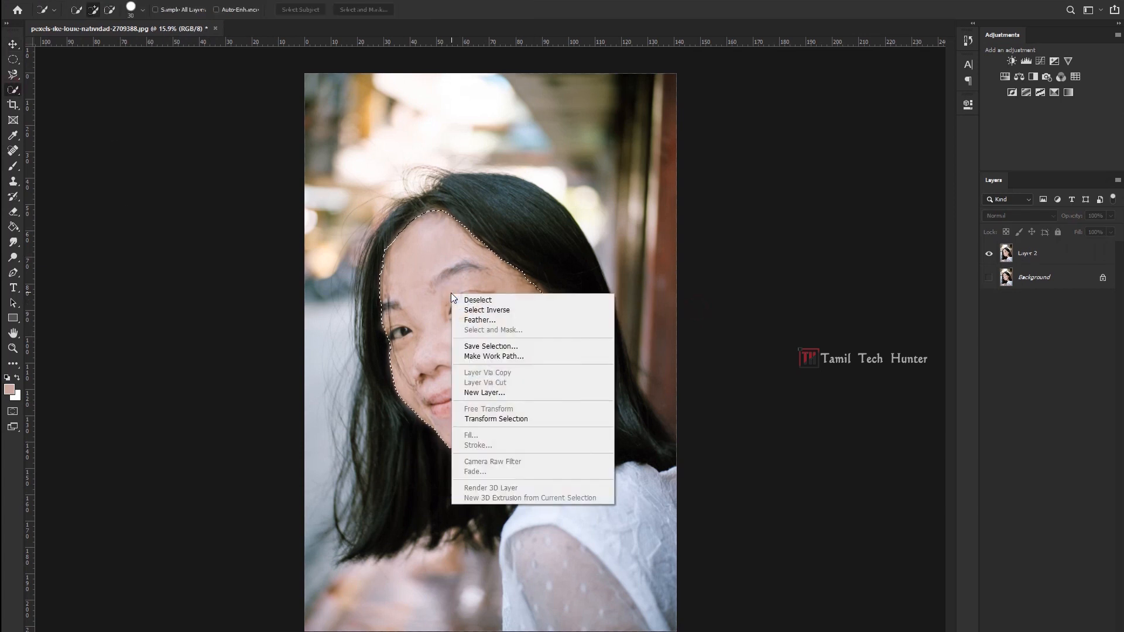
left_click(1095, 261)
left_click(1022, 256)
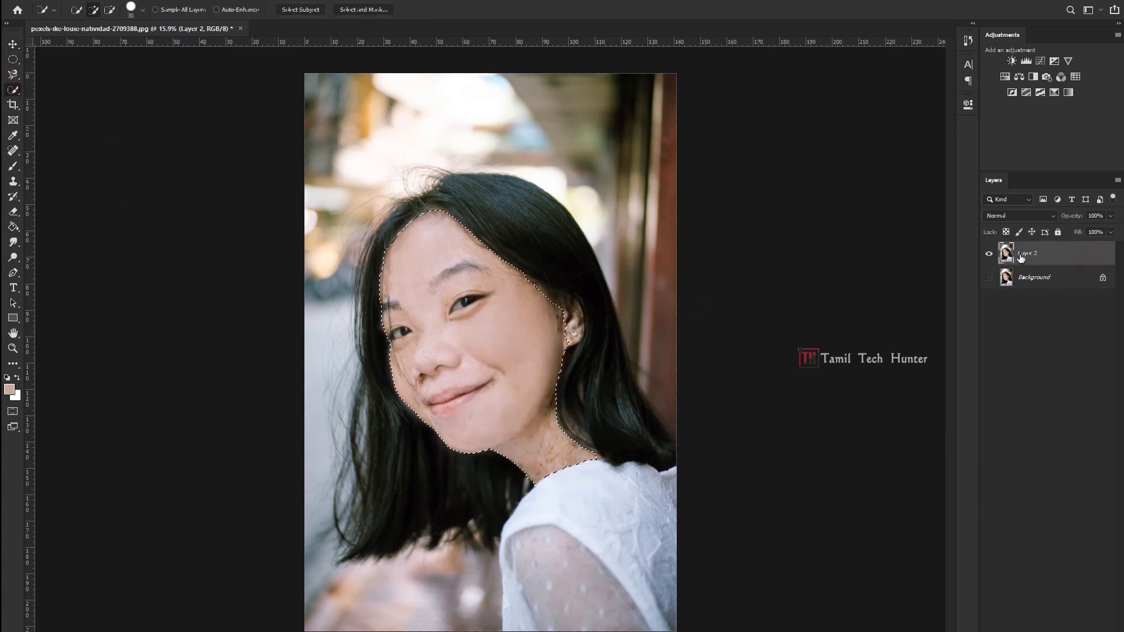
right_click(438, 262)
left_click(474, 297)
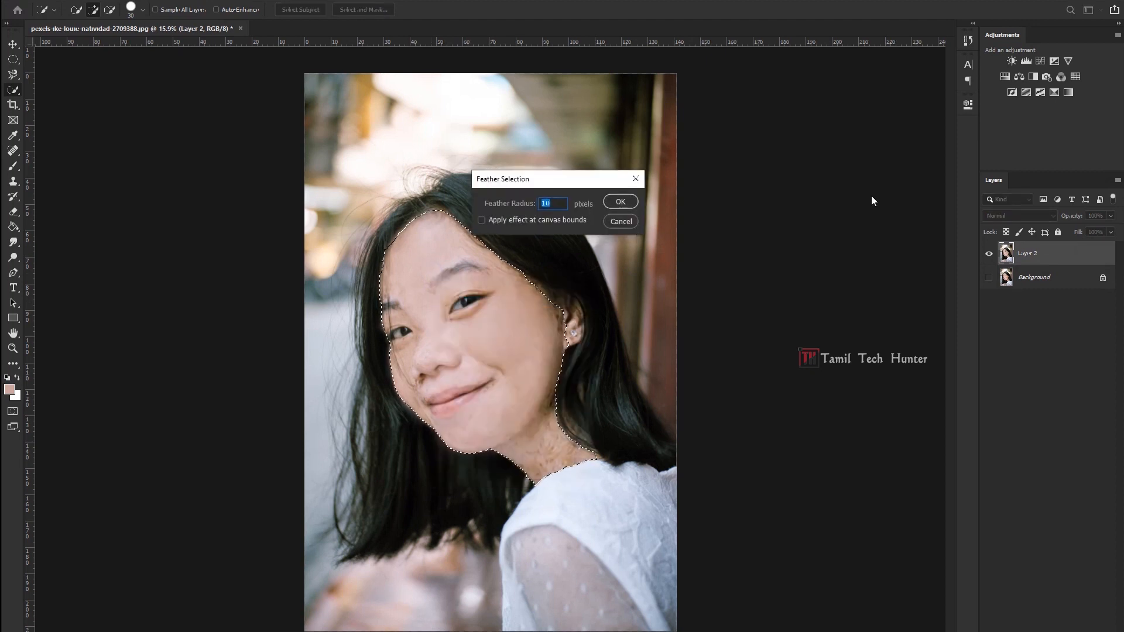
key("Return")
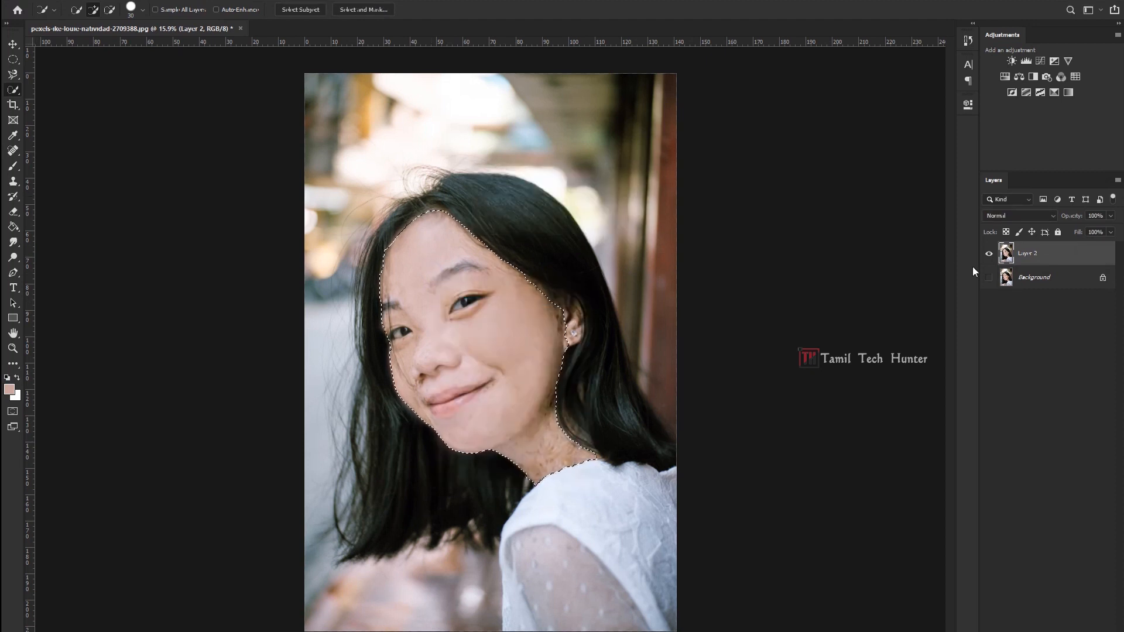
Copy the feathered face selection to a new layer to inspect its edges in isolation, and restore the original layers
right_click(505, 289)
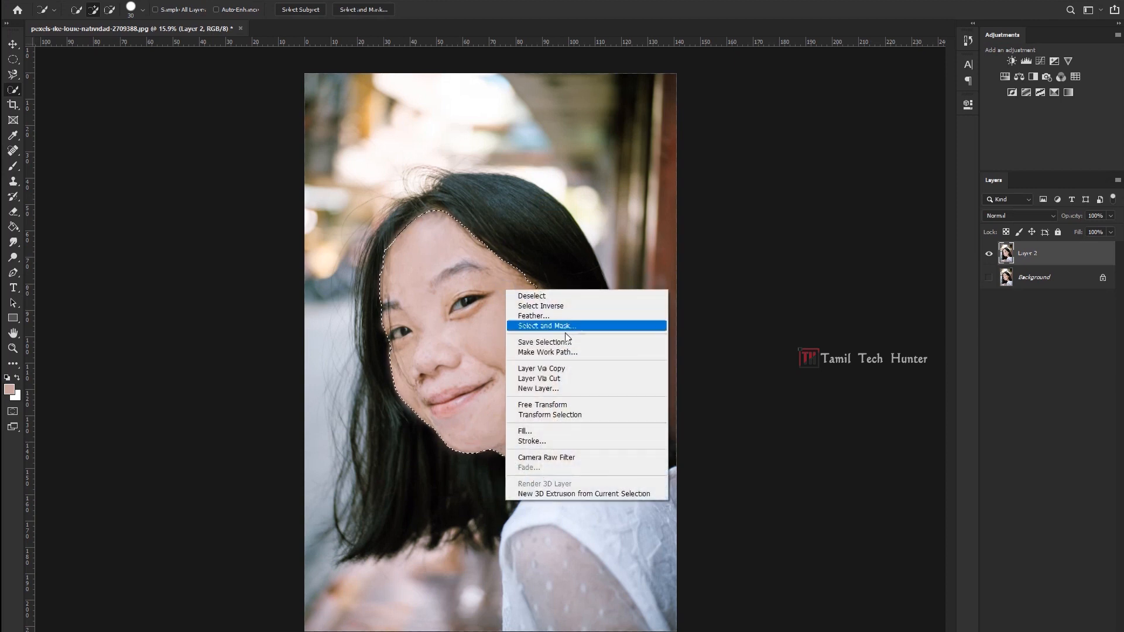
left_click(556, 368)
left_click(989, 277)
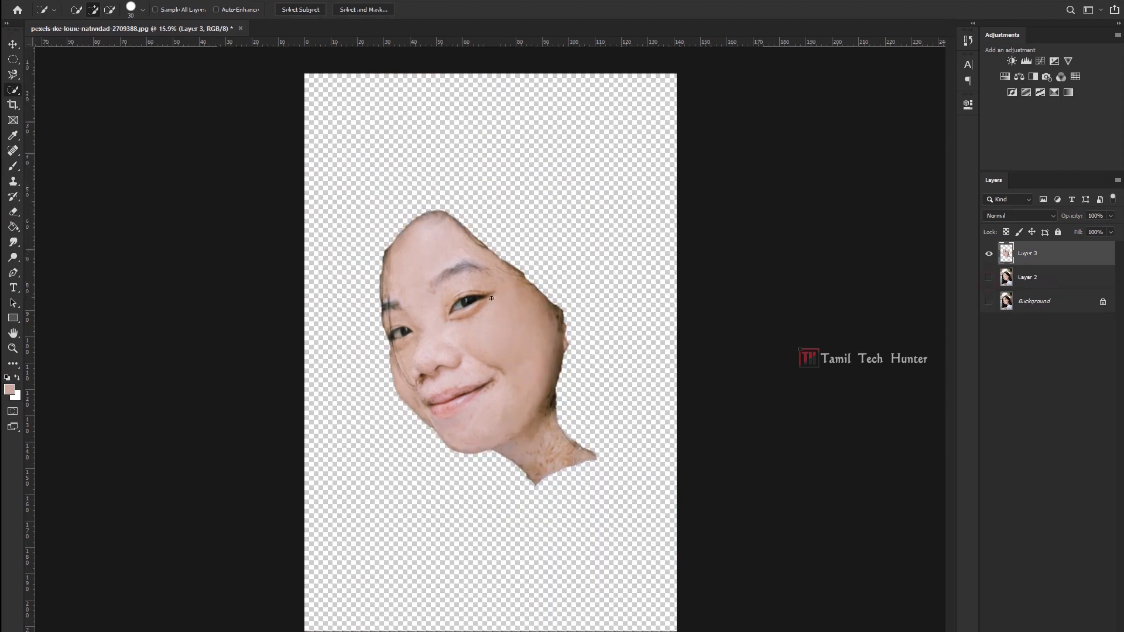
scroll(543, 238, "up", 5)
scroll(543, 239, "up", 3)
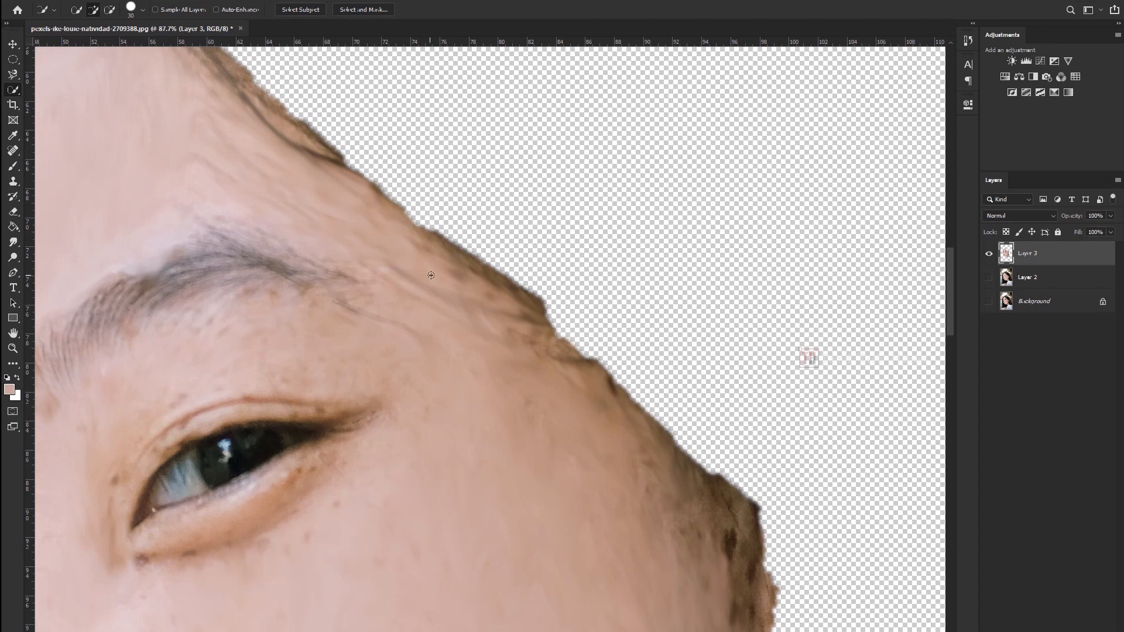
scroll(431, 275, "down", 10)
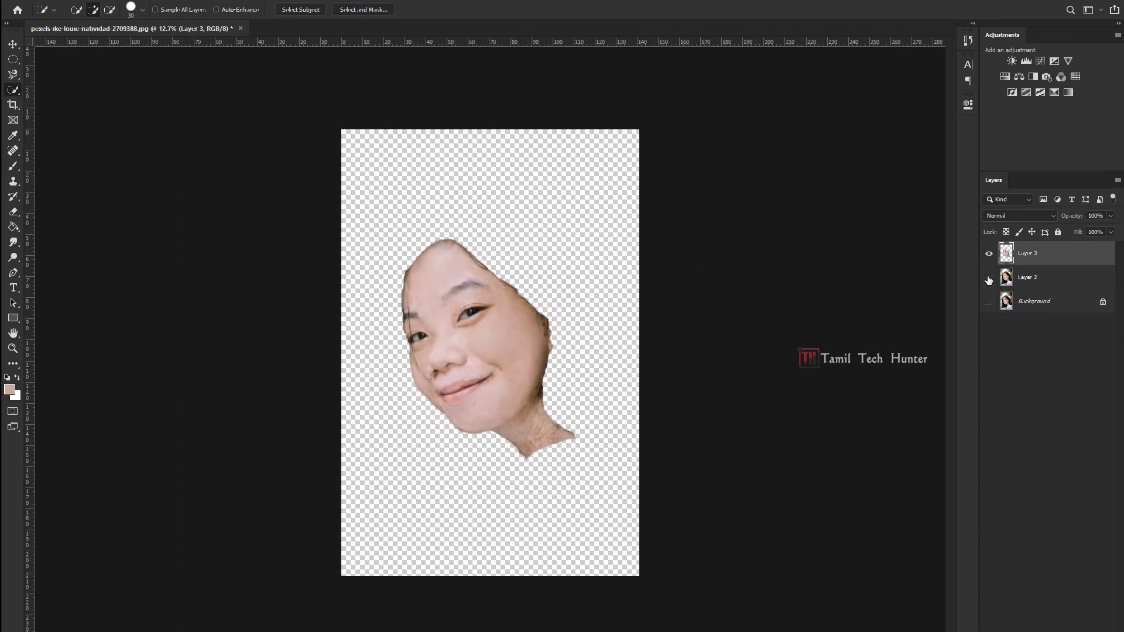
left_click_drag(989, 280, 987, 303)
key("v")
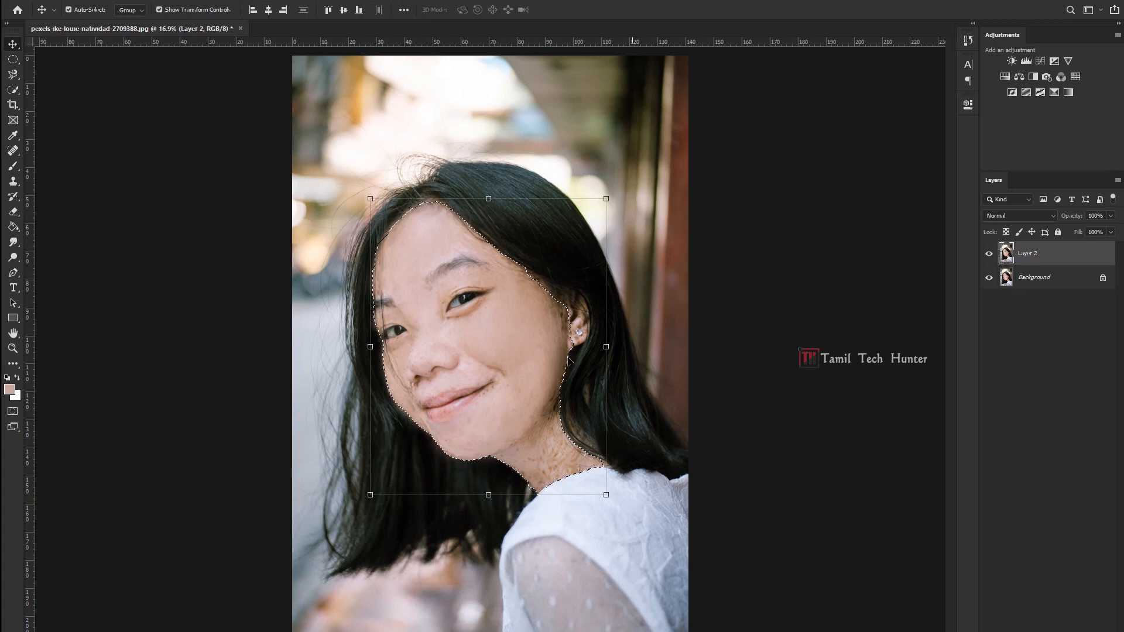
Apply a Surface Blur with radius 8 pixels and threshold 19 levels to the selected face and neck skin
key("m")
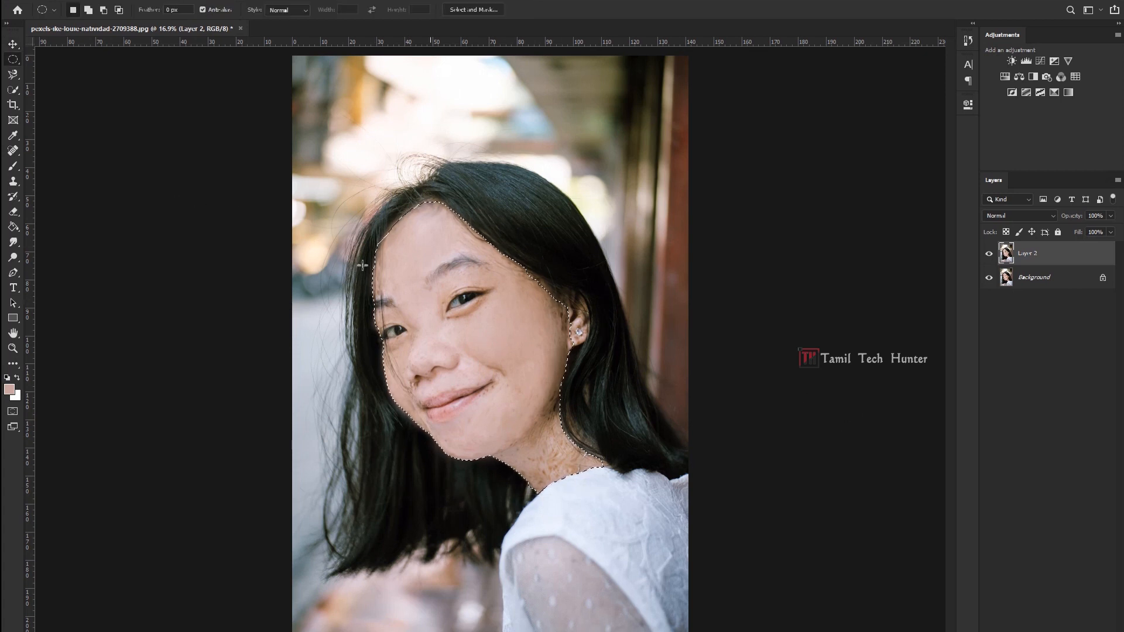
left_click(178, 0)
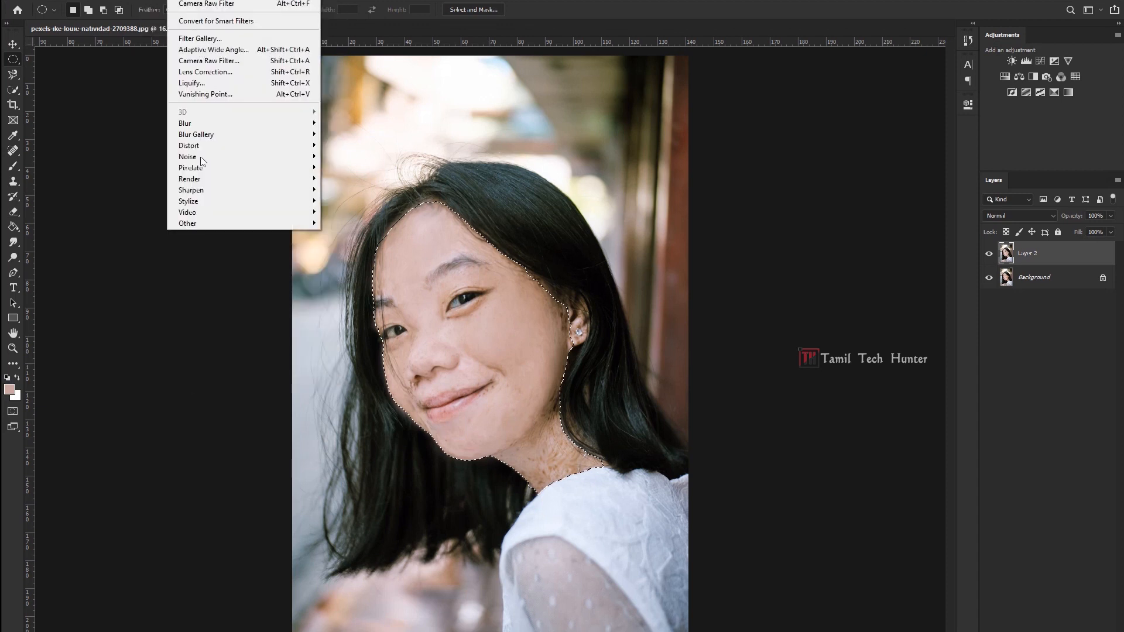
mouse_move(246, 123)
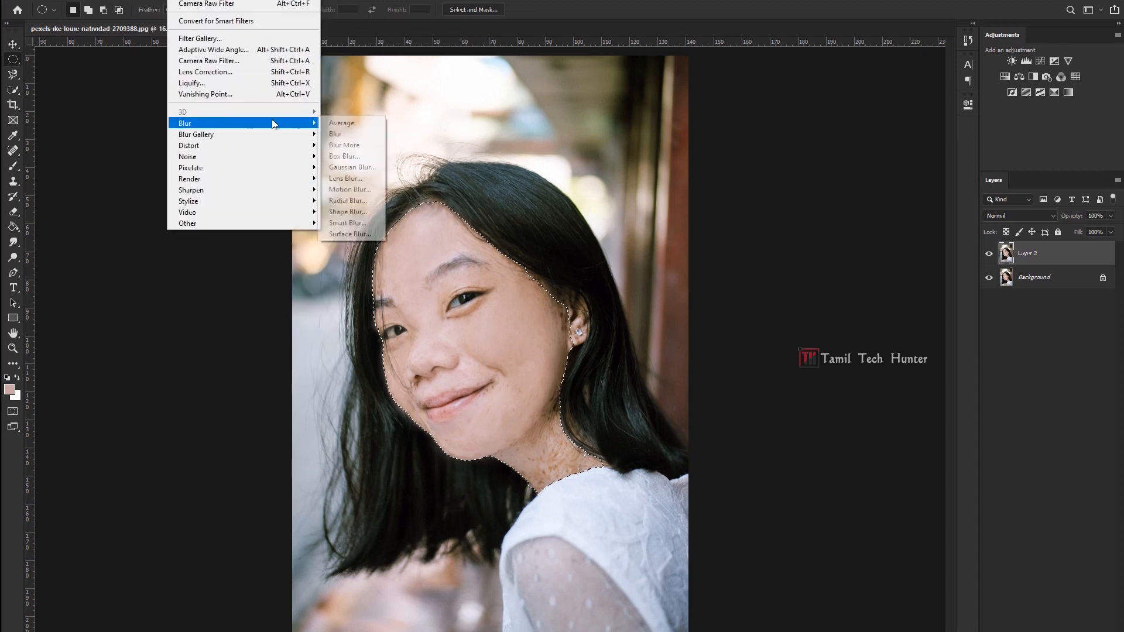
left_click(352, 233)
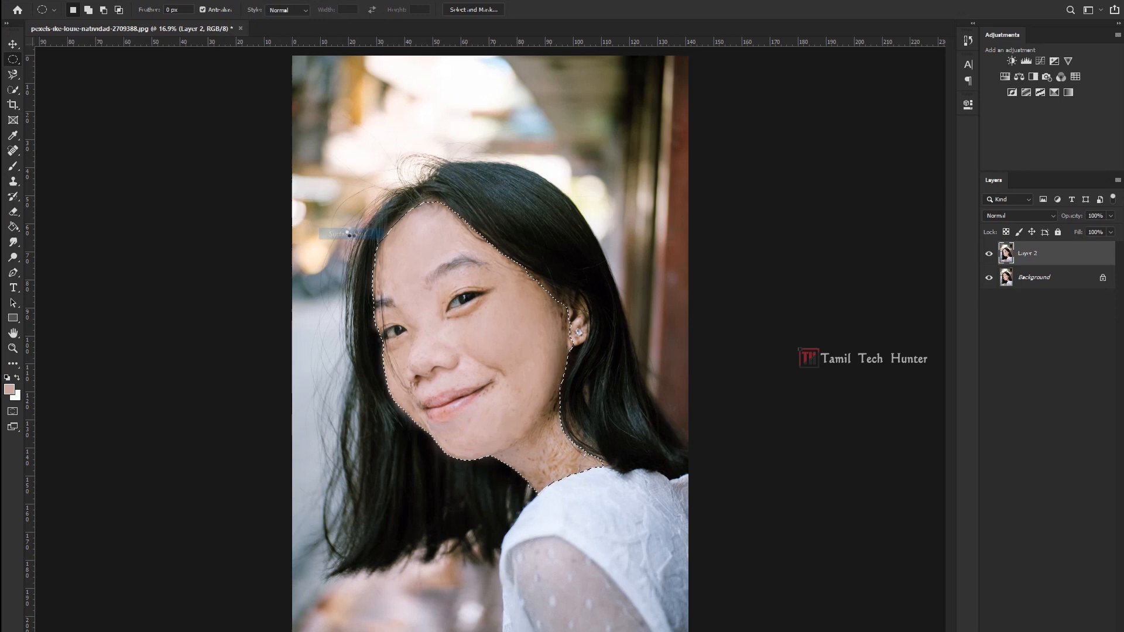
left_click_drag(516, 122, 640, 131)
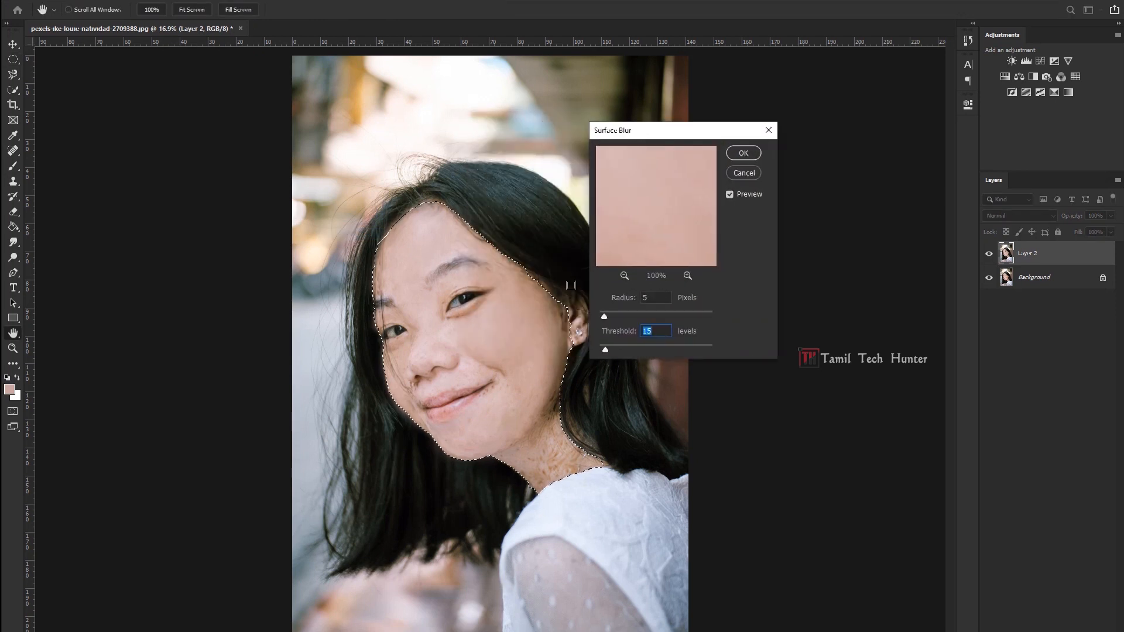
key("ctrl+plus")
key("ctrl+plus")
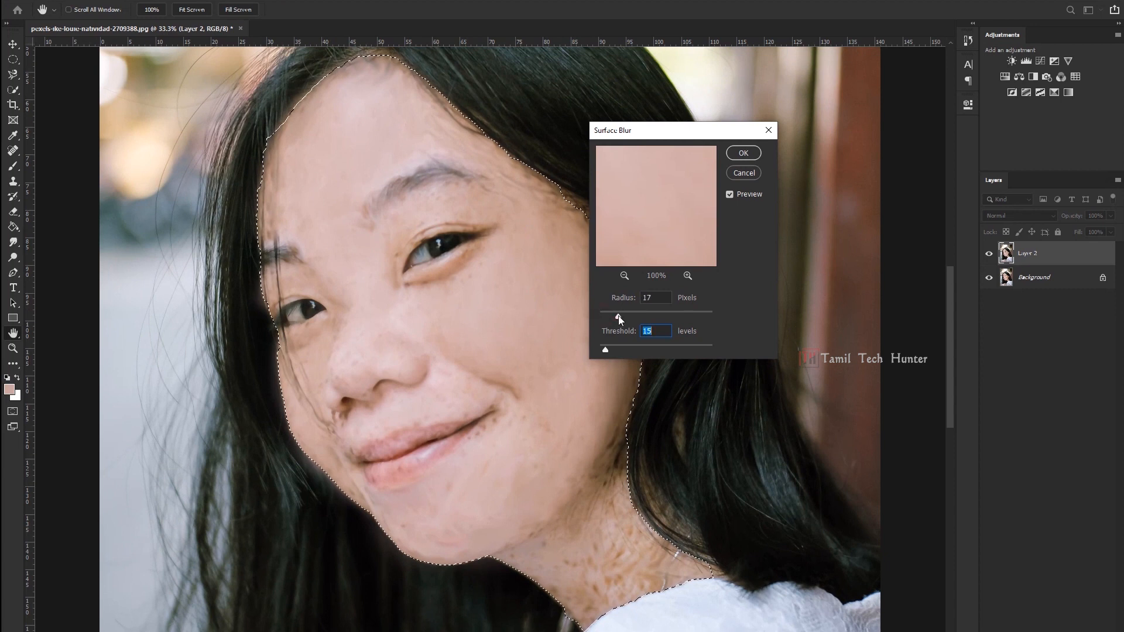
left_click_drag(603, 315, 608, 352)
left_click(744, 152)
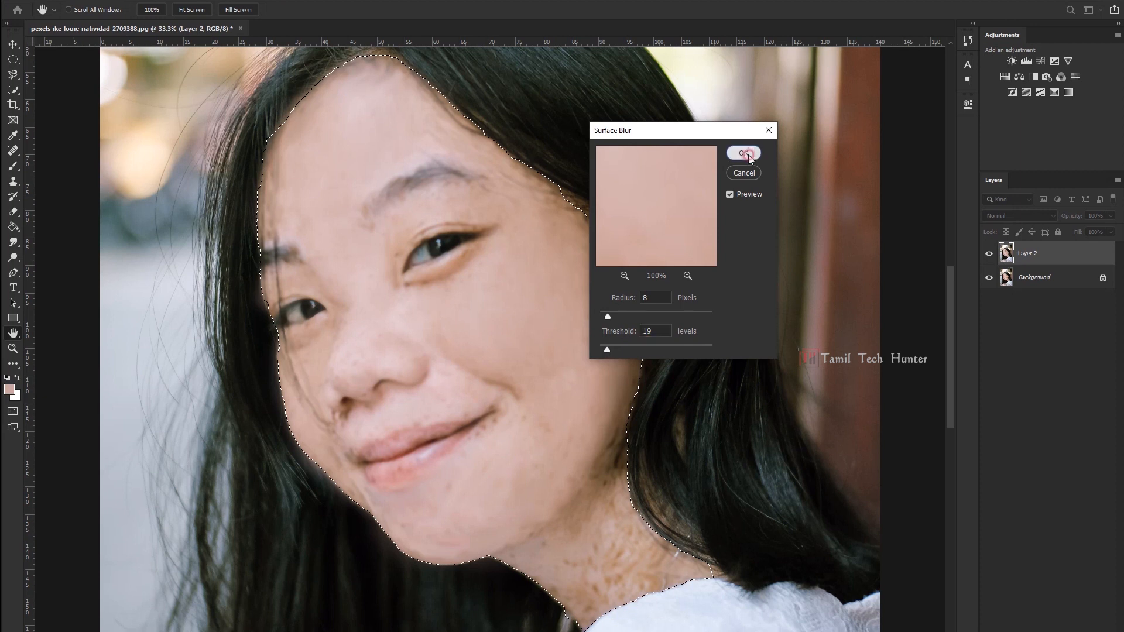
Apply a Camera Raw Filter to the selected skin with exposure -0.35, contrast +27, texture -100, lowered clarity and slightly raised vibrance
scroll(414, 314, "down", 3)
scroll(415, 310, "down", 3)
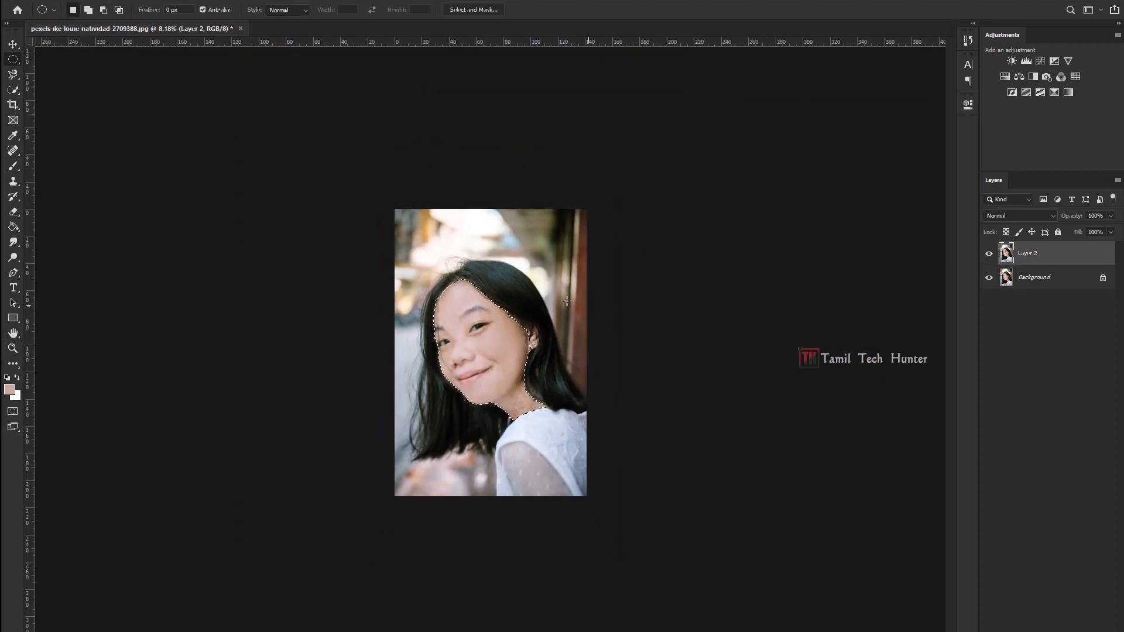
scroll(491, 351, "up", 3)
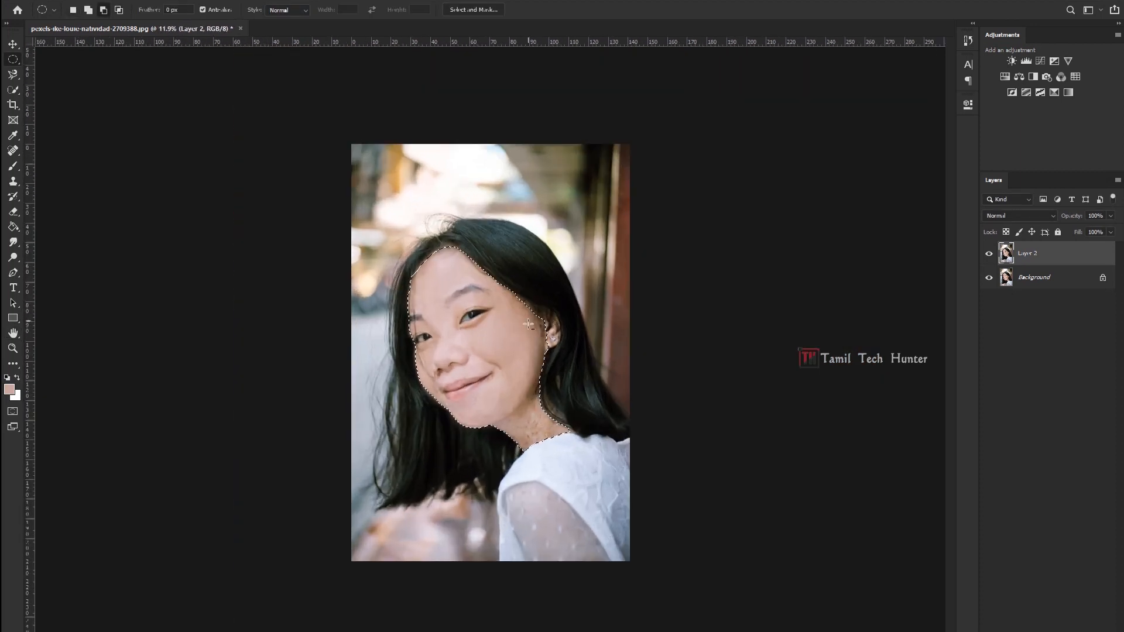
left_click(175, 0)
mouse_move(176, 1)
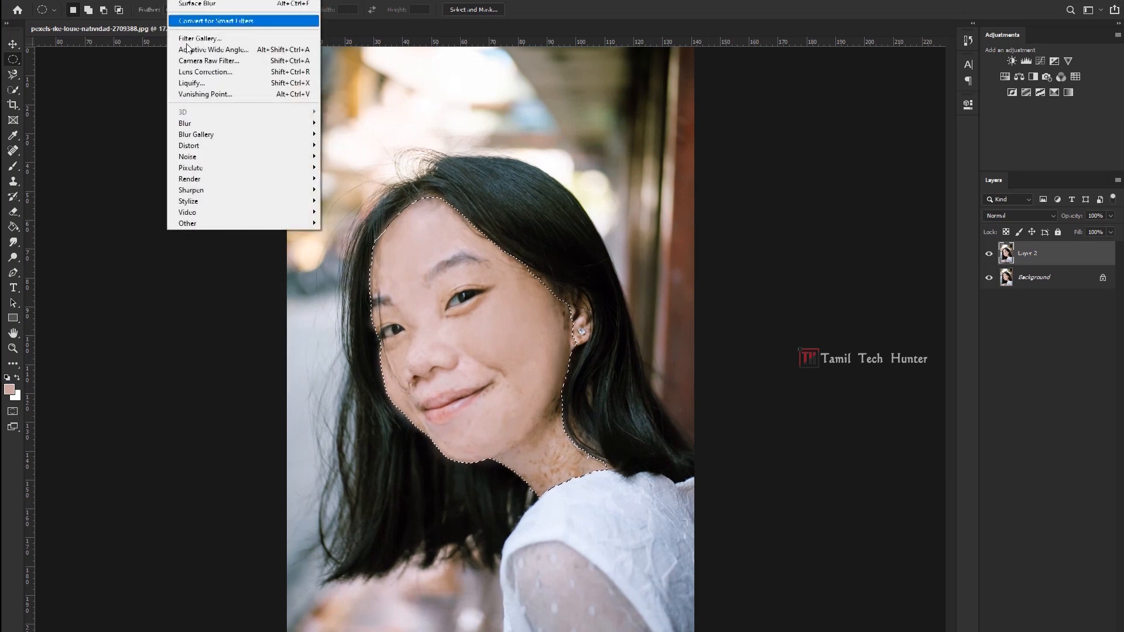
left_click(226, 61)
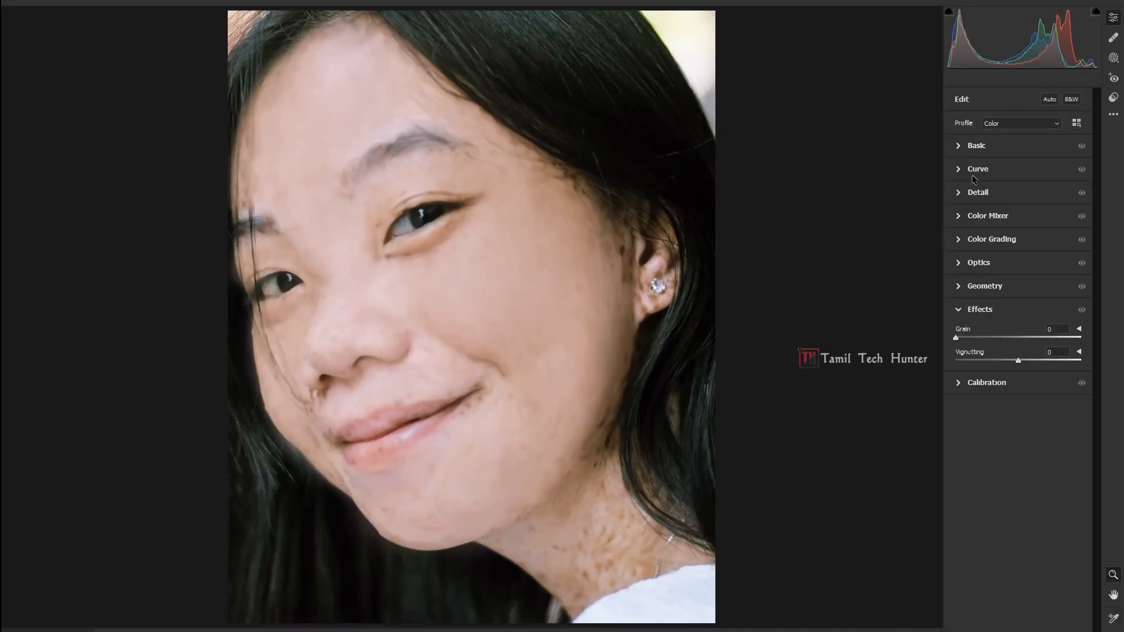
left_click(959, 148)
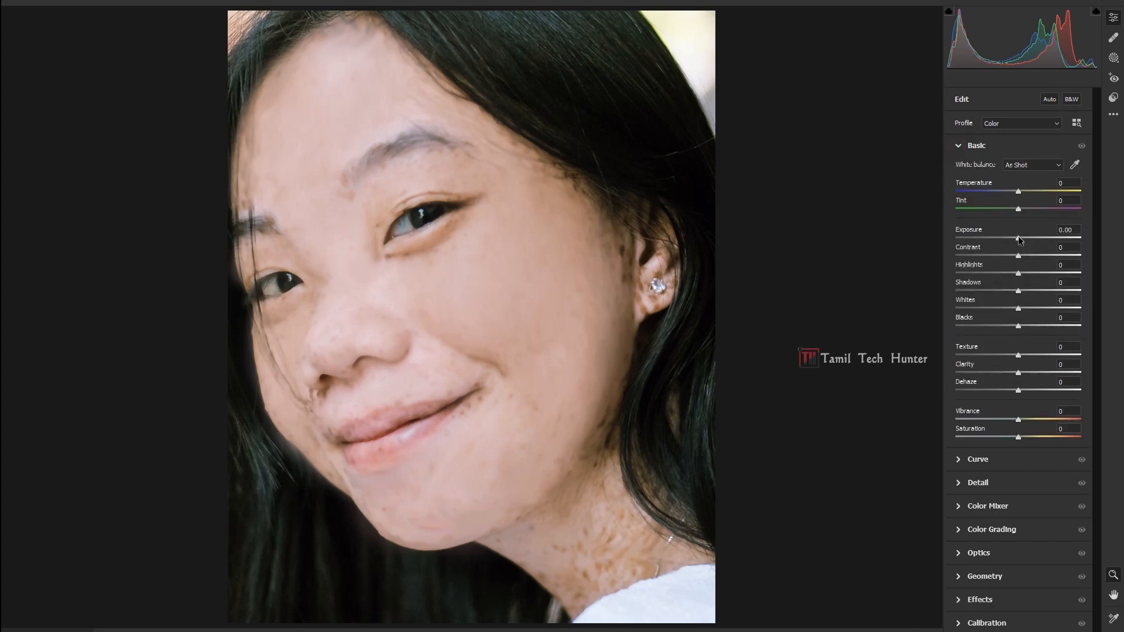
left_click_drag(1020, 240, 1033, 260)
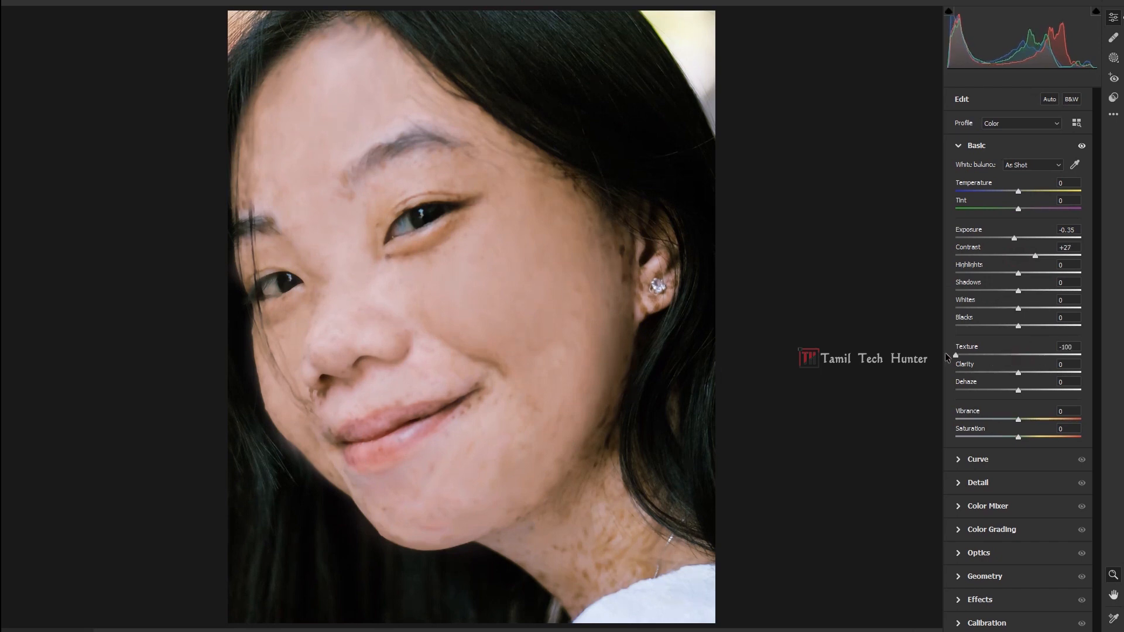
left_click_drag(956, 355, 990, 373)
left_click_drag(1046, 421, 1030, 420)
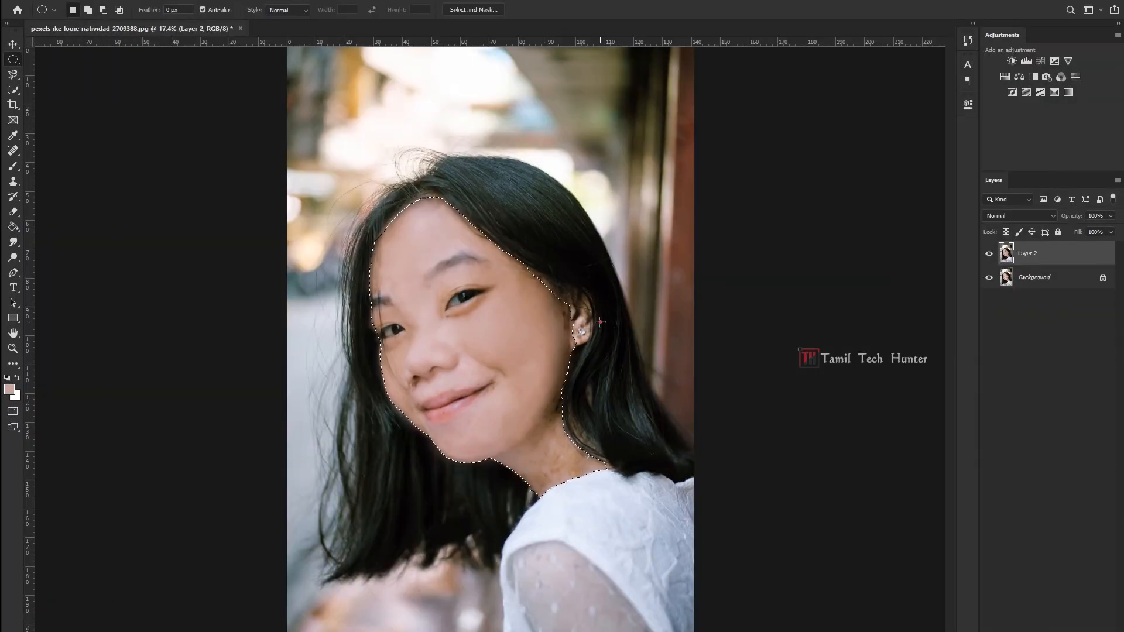
Extend the canvas to the right to just over double its width and move the retouched Layer 2 flush beside the original portrait
key("ctrl+minus")
left_click(13, 104)
left_click_drag(612, 350, 739, 361)
left_click(12, 44)
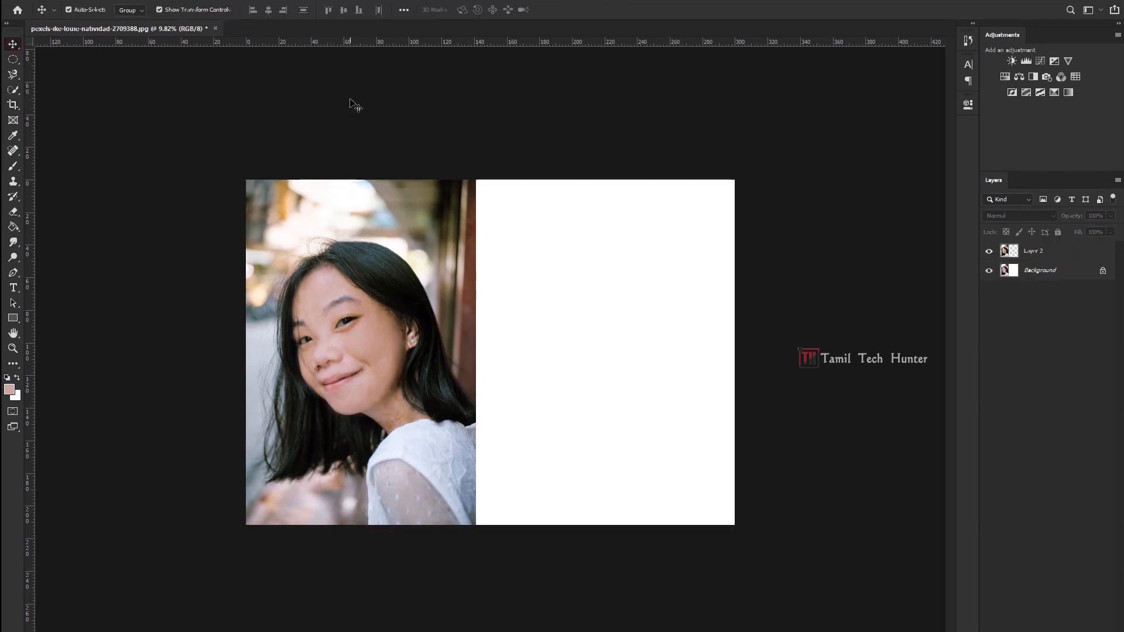
left_click_drag(399, 258, 535, 326)
Crop the empty white strip off the canvas at the right edge of the retouched portrait
key("c")
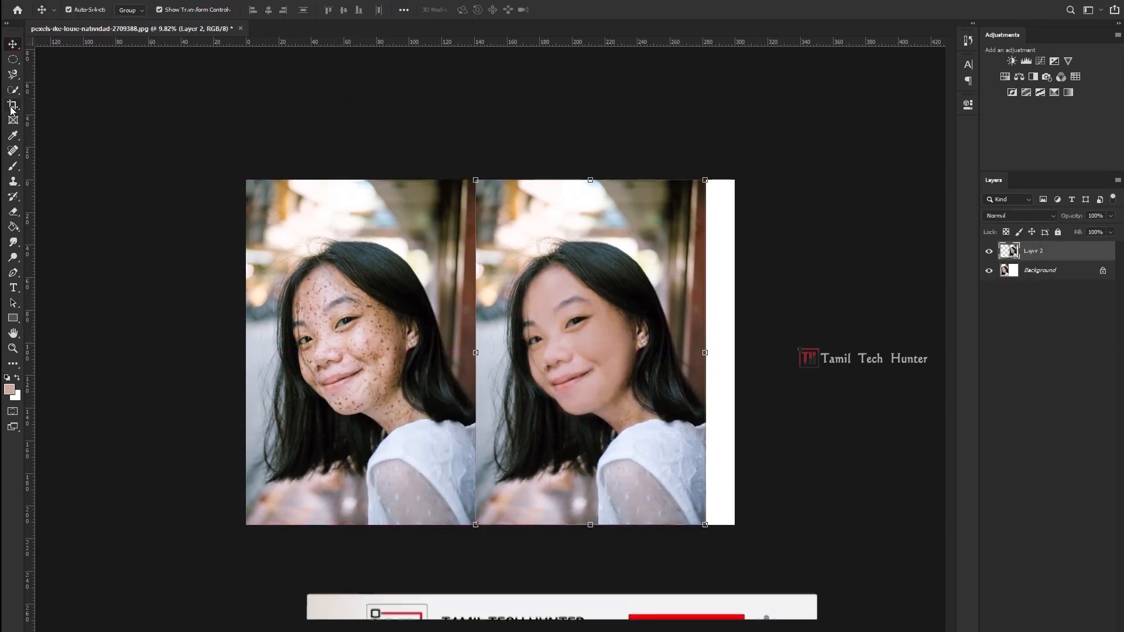
left_click_drag(737, 328, 721, 351)
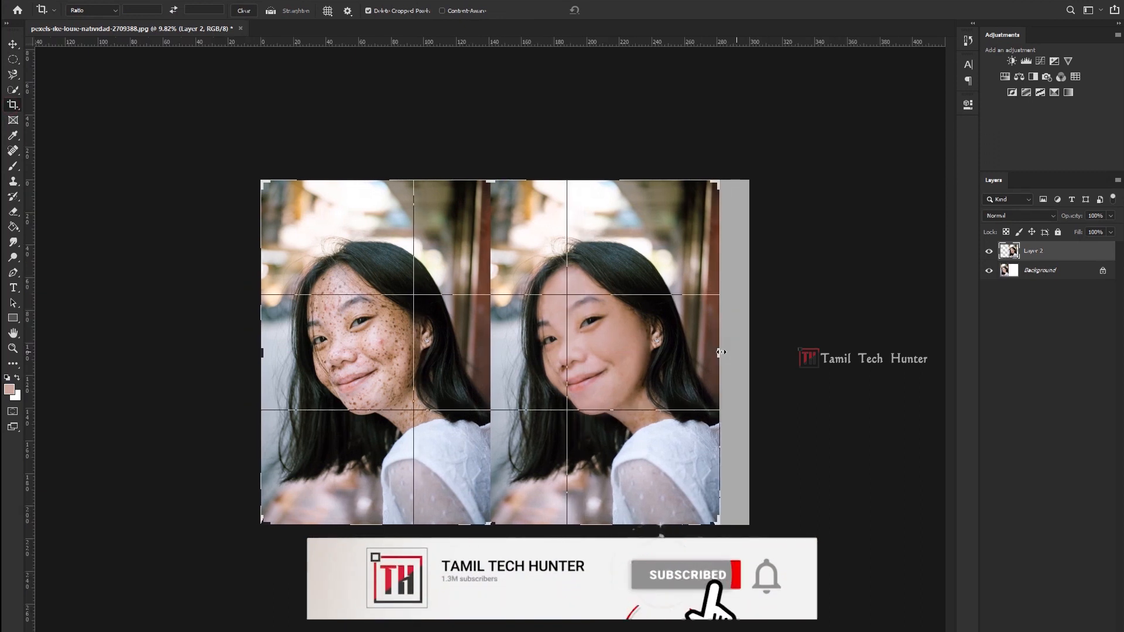
key("Return")
key("v")
Compare the original and retouched portraits side by side, examining the facial skin up close and as a whole
key("ctrl+0")
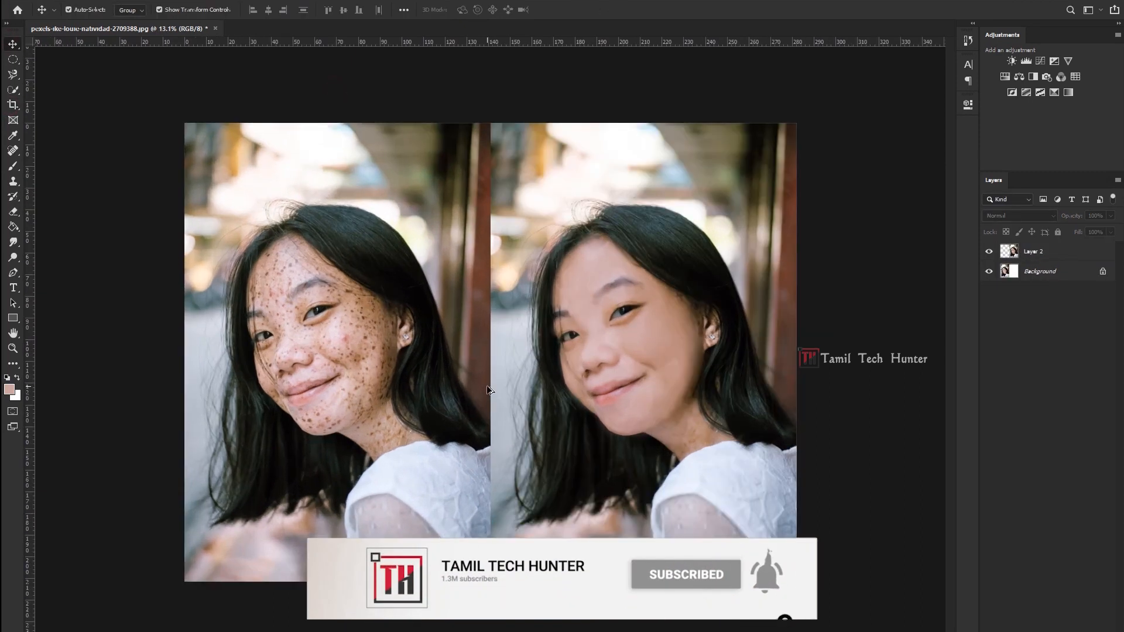
key("ctrl+minus")
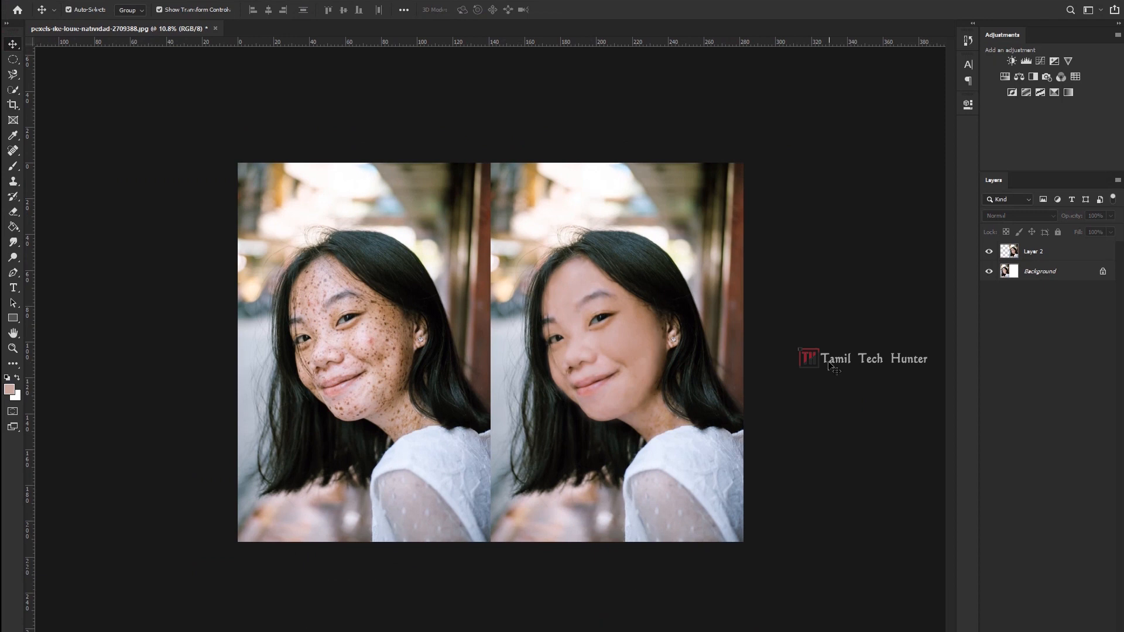
scroll(553, 382, "up", 2)
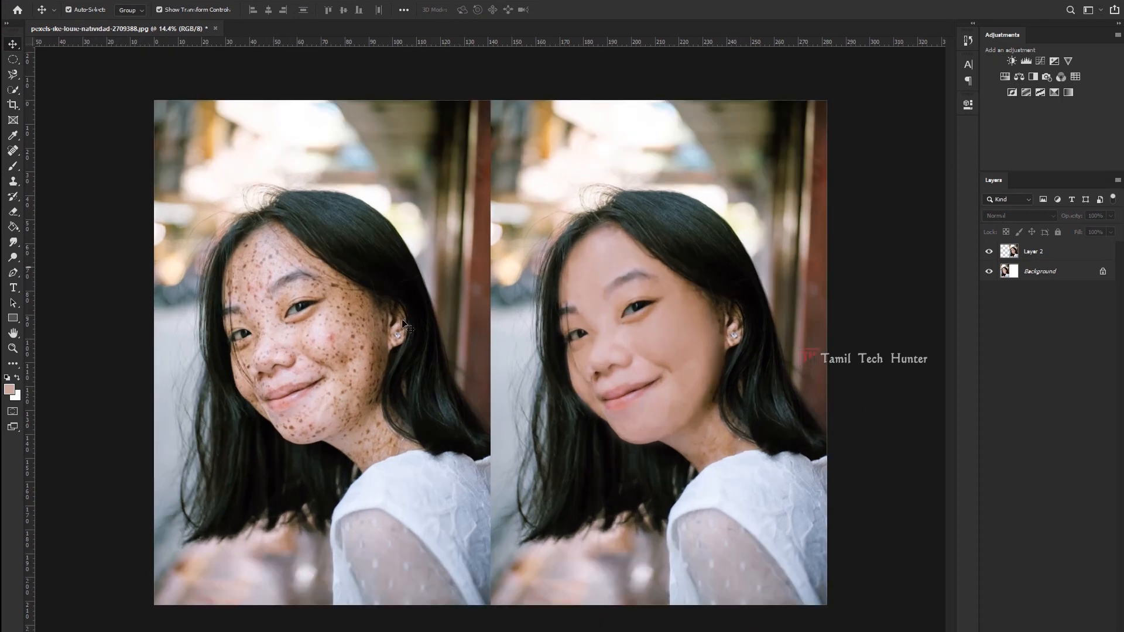
scroll(296, 368, "up", 1)
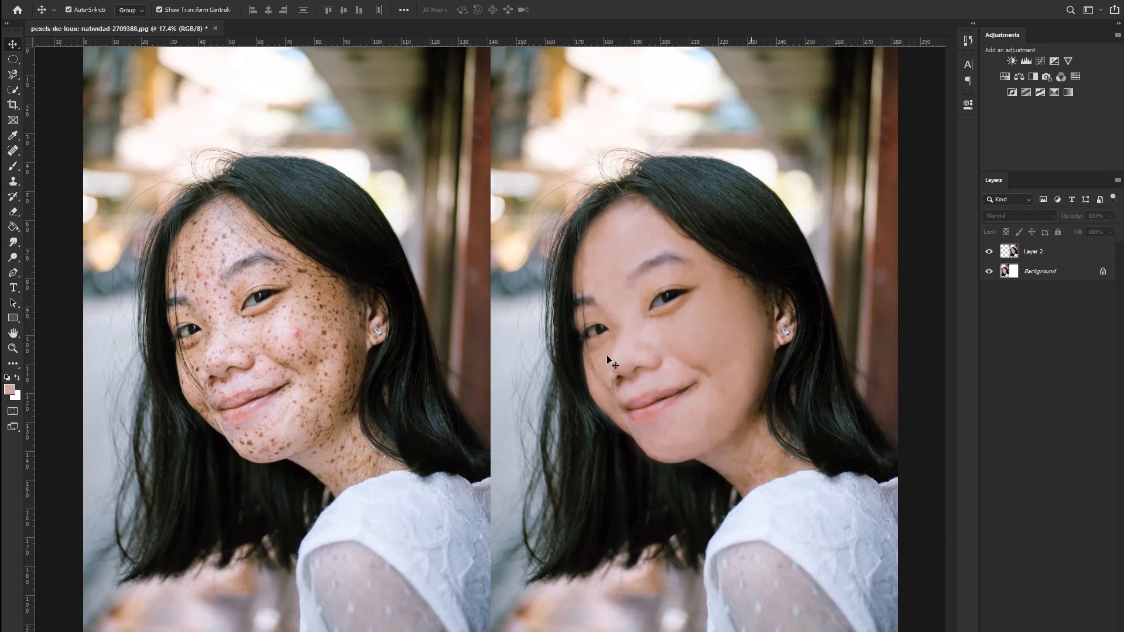
scroll(725, 321, "down", 4)
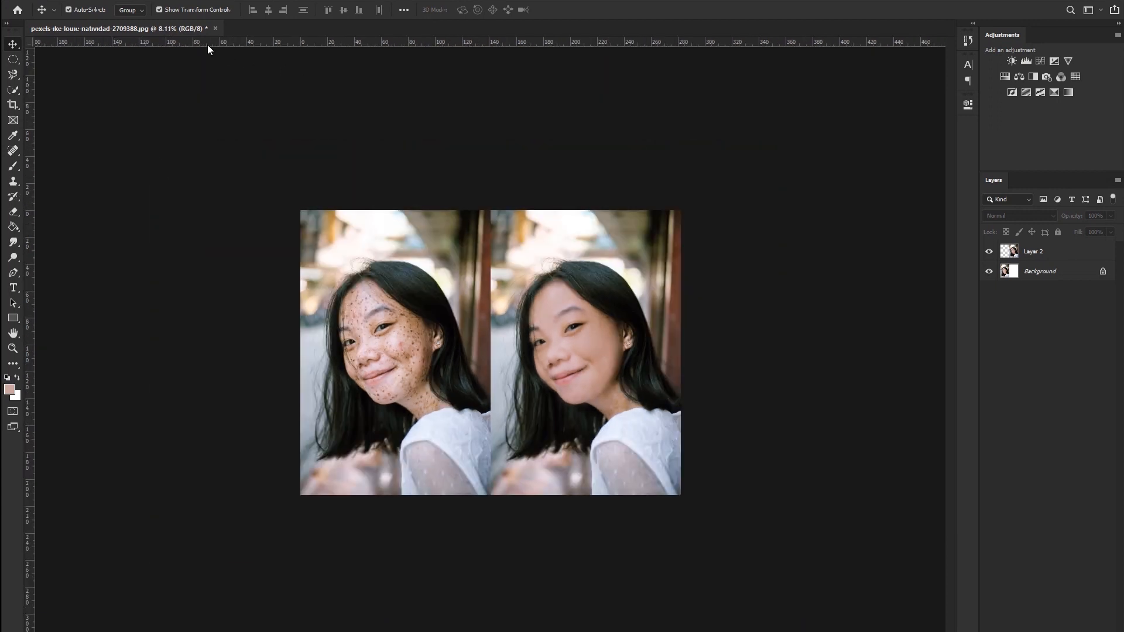